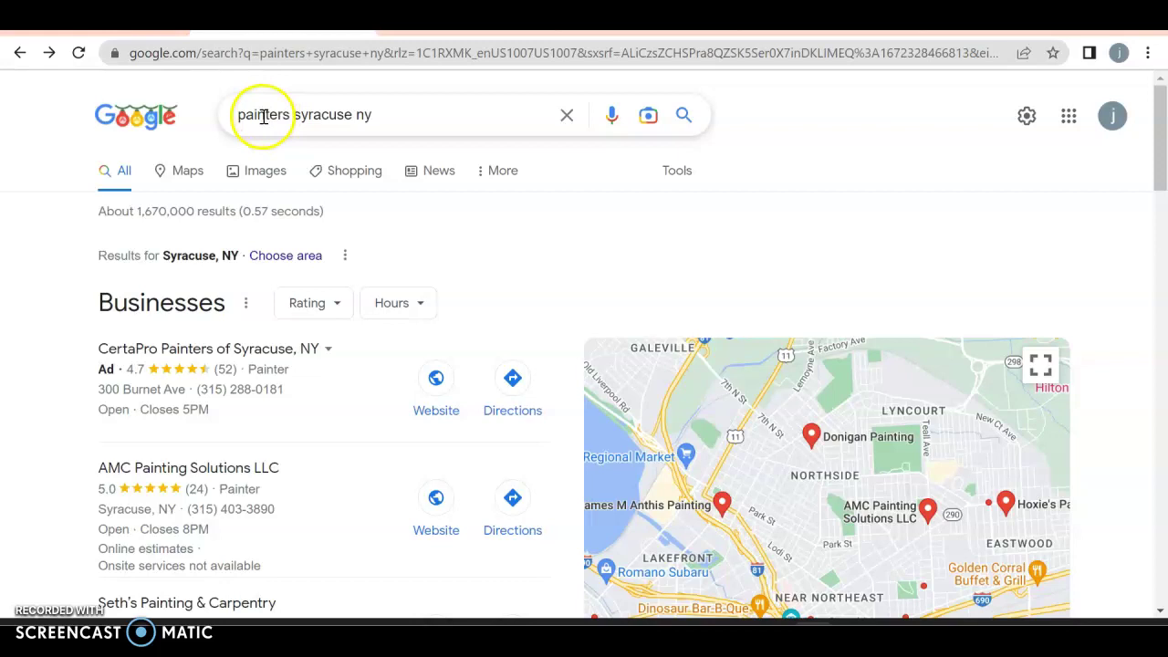
- Examine the Google results for "painters syracuse ny", covering the search query, the business listings and the Yelp result
left_click(430, 118)
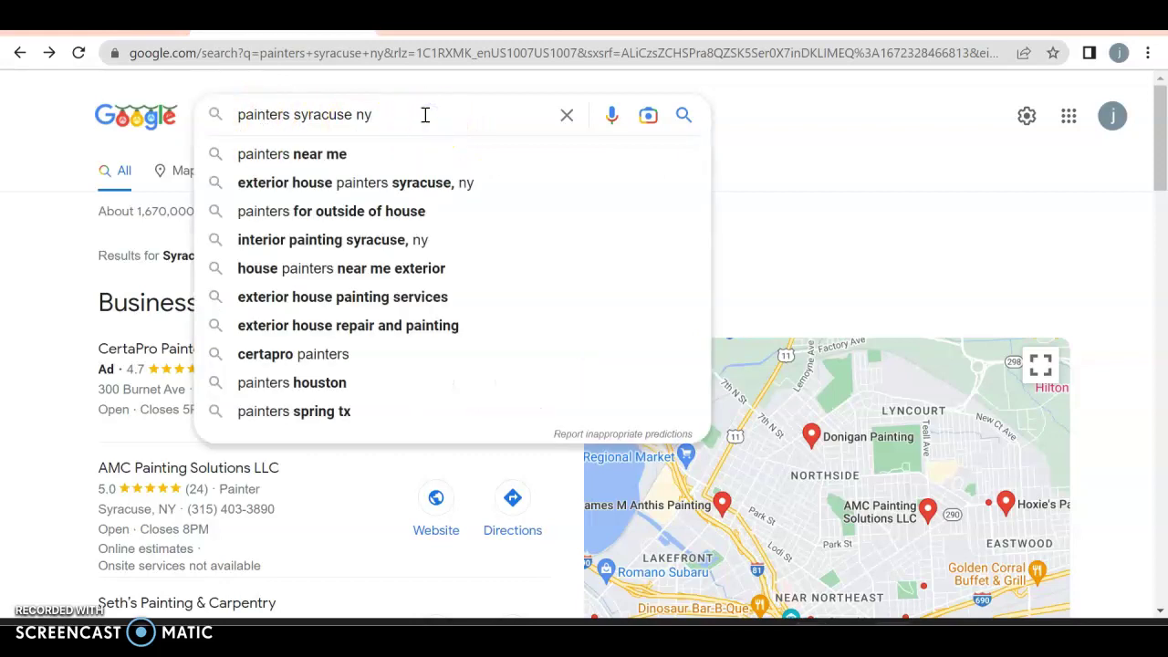
left_click(888, 119)
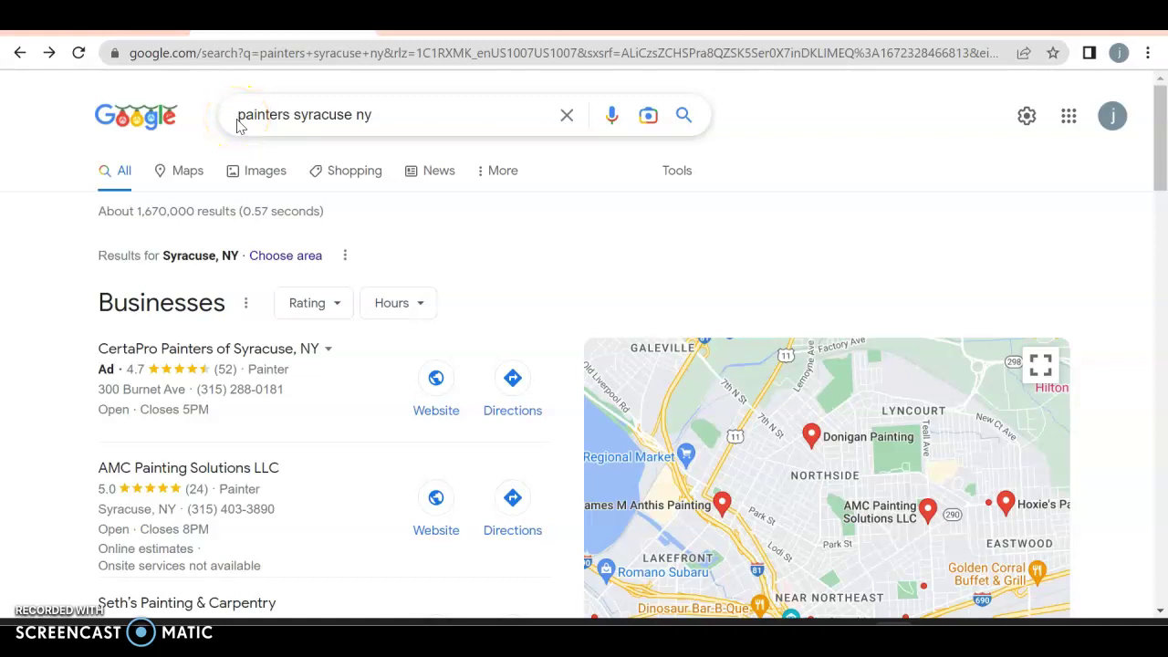
left_click(386, 115)
scroll(83, 229, "down", 3)
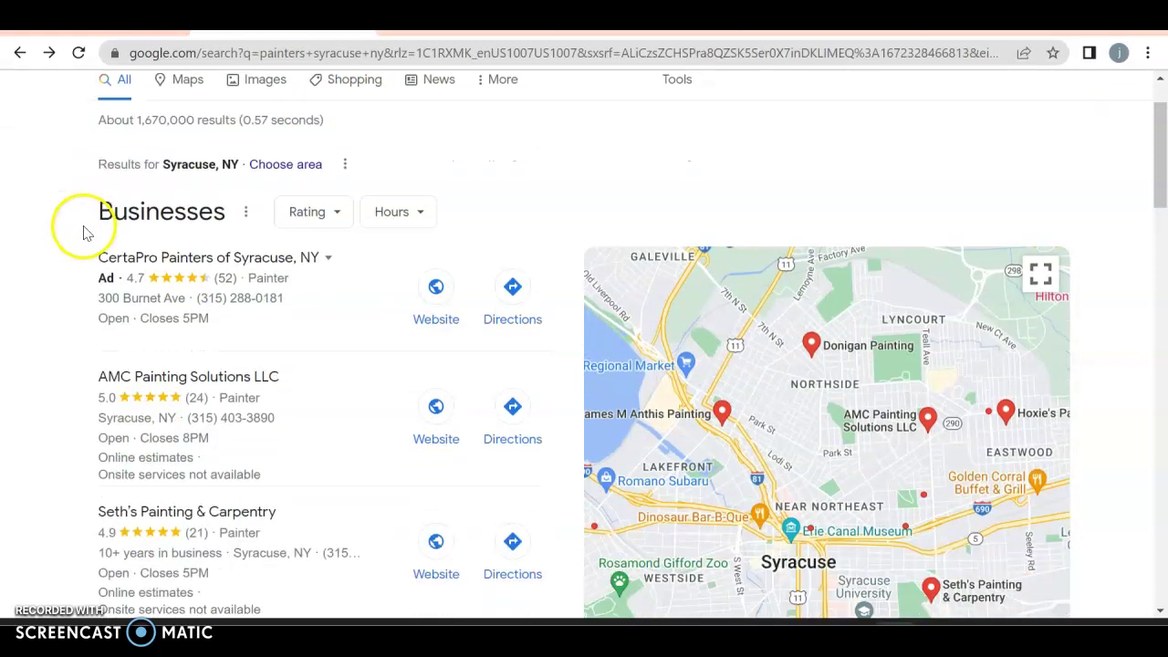
scroll(83, 233, "up", 1)
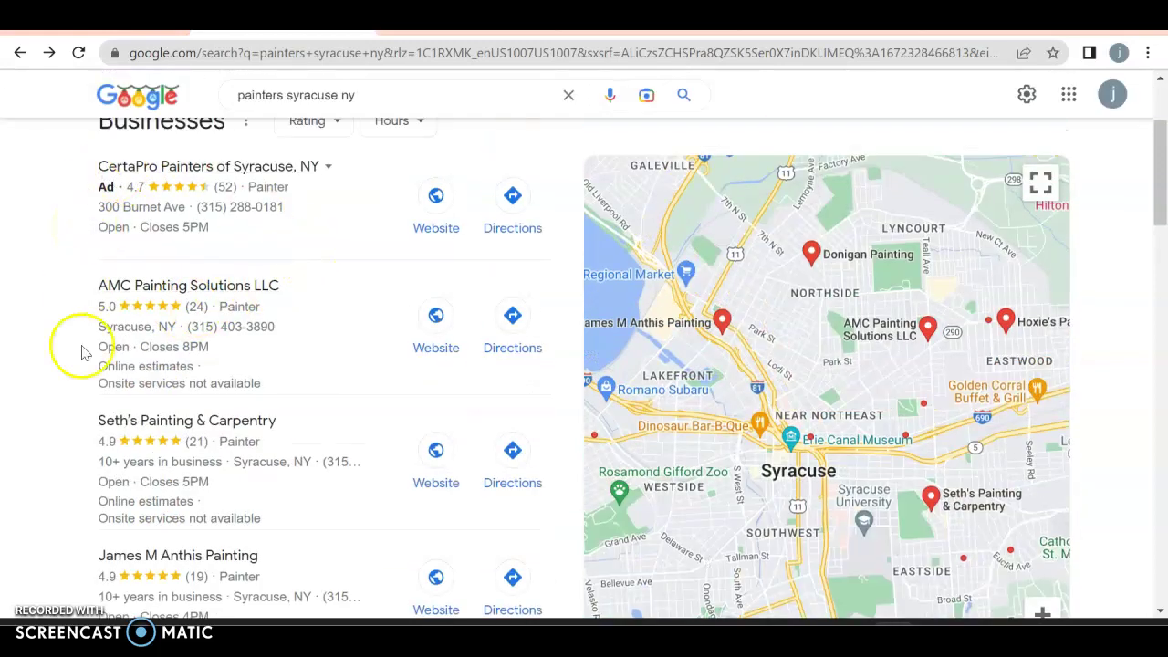
scroll(237, 217, "down", 1)
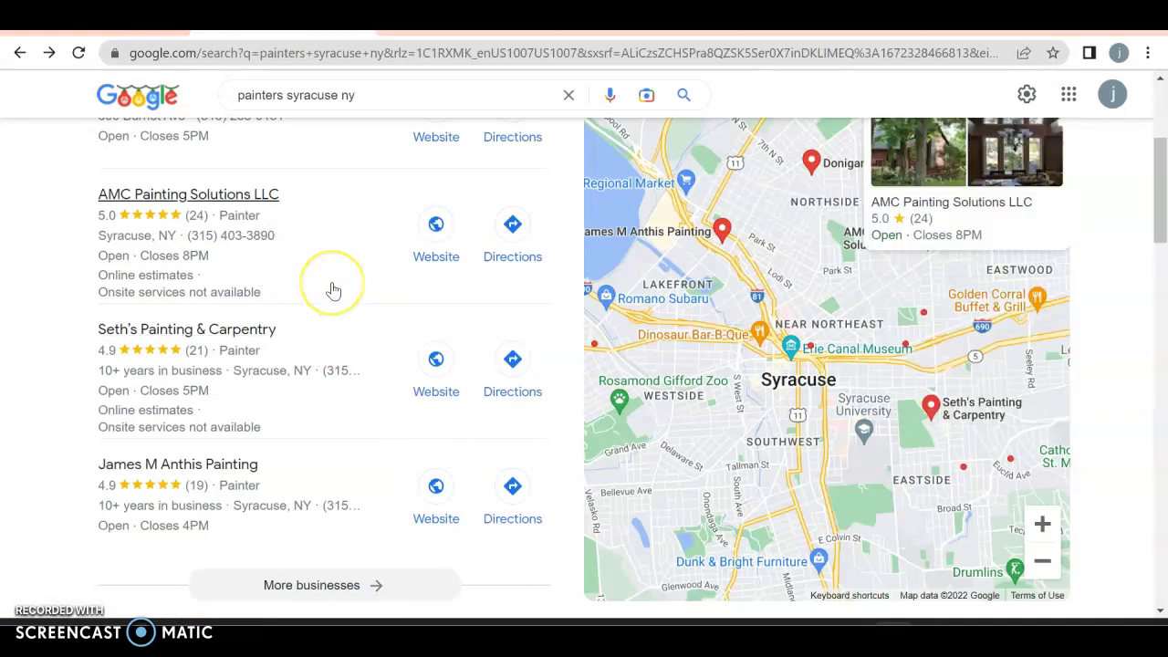
scroll(333, 290, "down", 5)
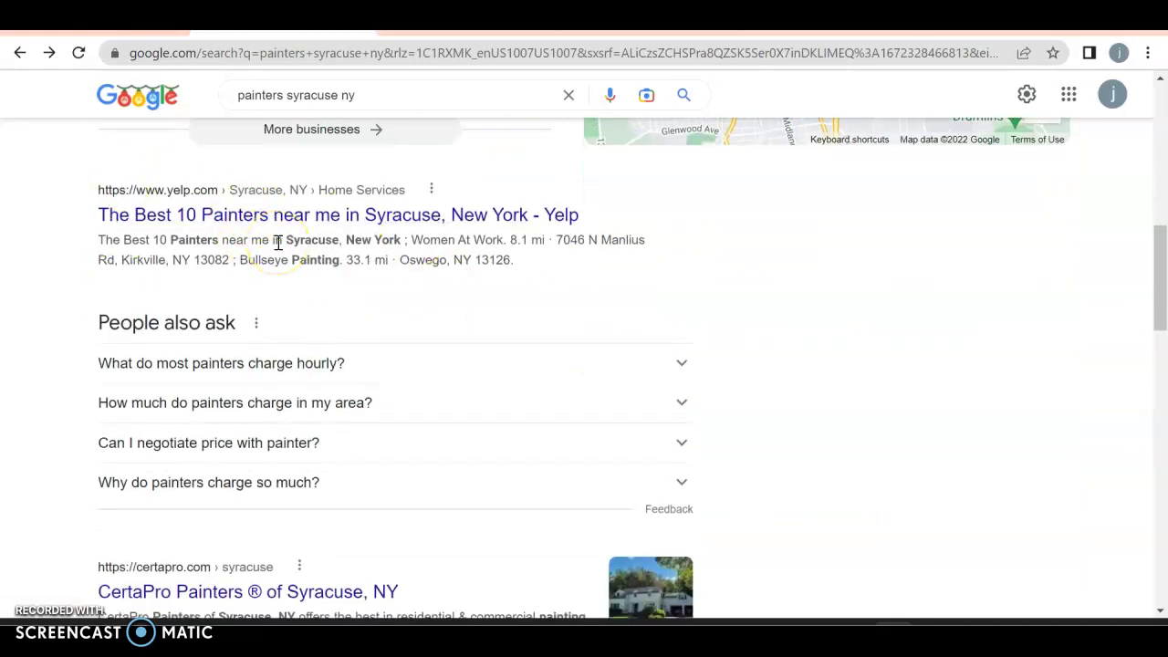
scroll(276, 243, "down", 1)
scroll(277, 242, "up", 3)
scroll(277, 243, "down", 2)
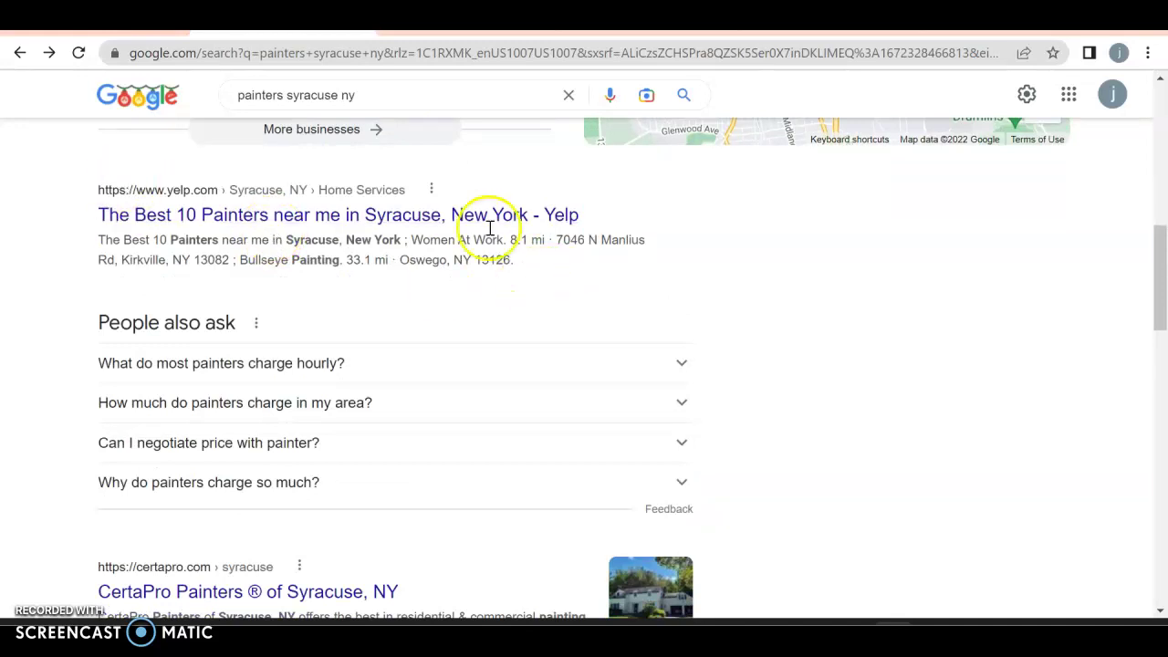
- Open the Team Prestige Painting website from the organic search results
scroll(255, 232, "down", 4)
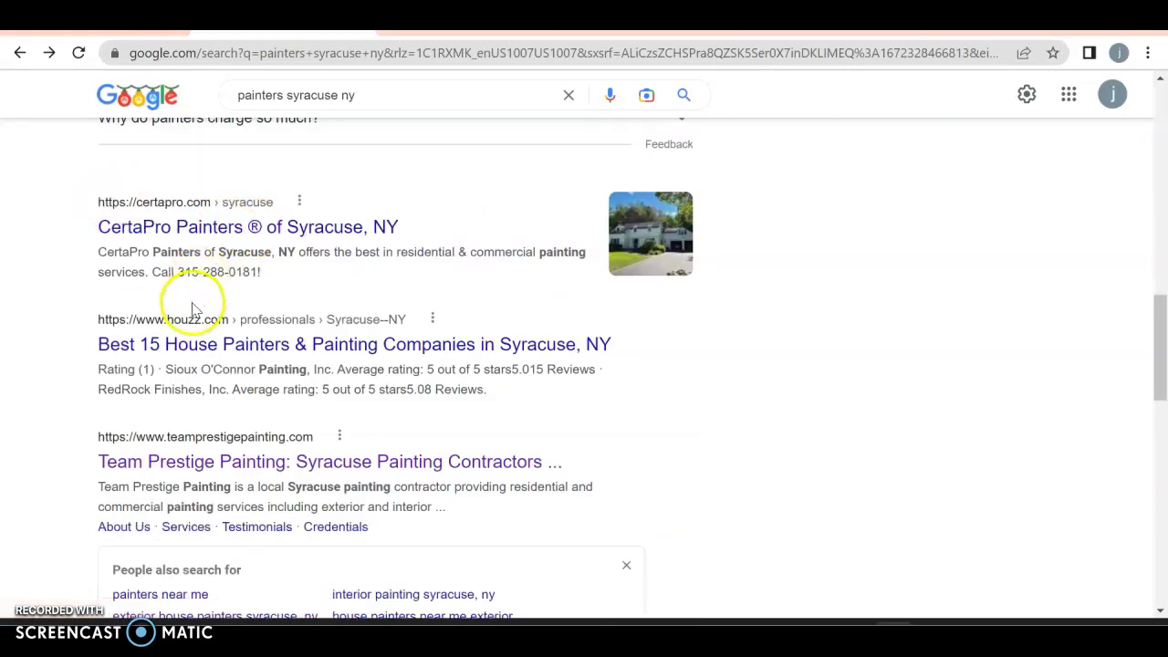
scroll(190, 308, "down", 1)
left_click(235, 369)
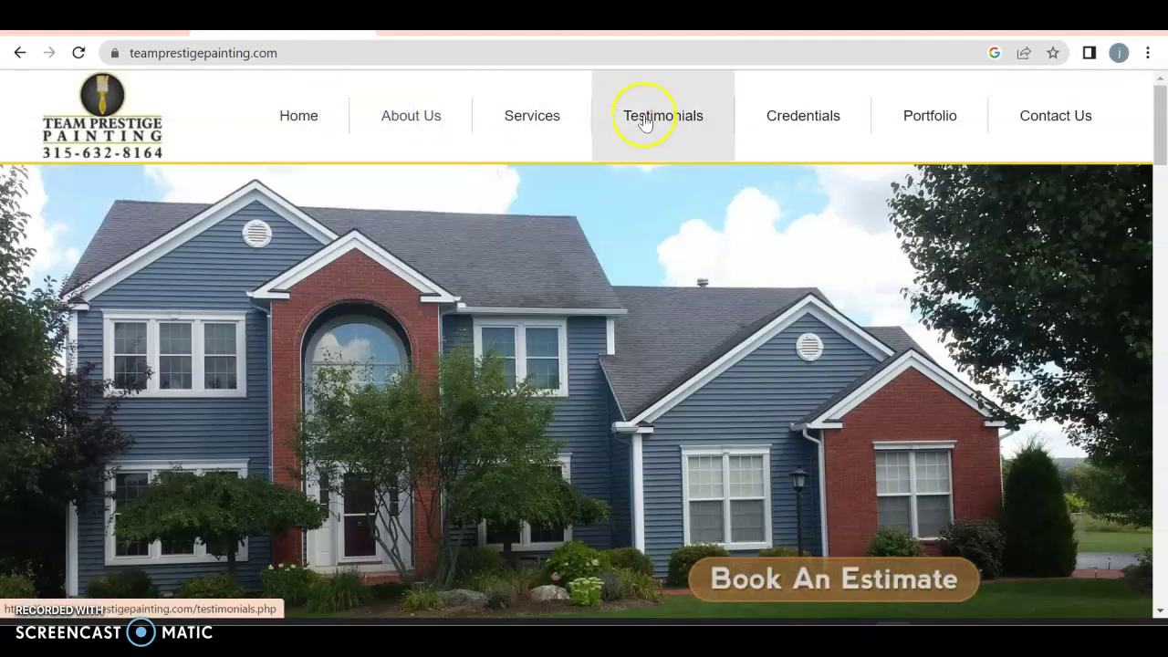
- Check the file name of the homepage's main house photo in the image's save dialog
mouse_move(506, 123)
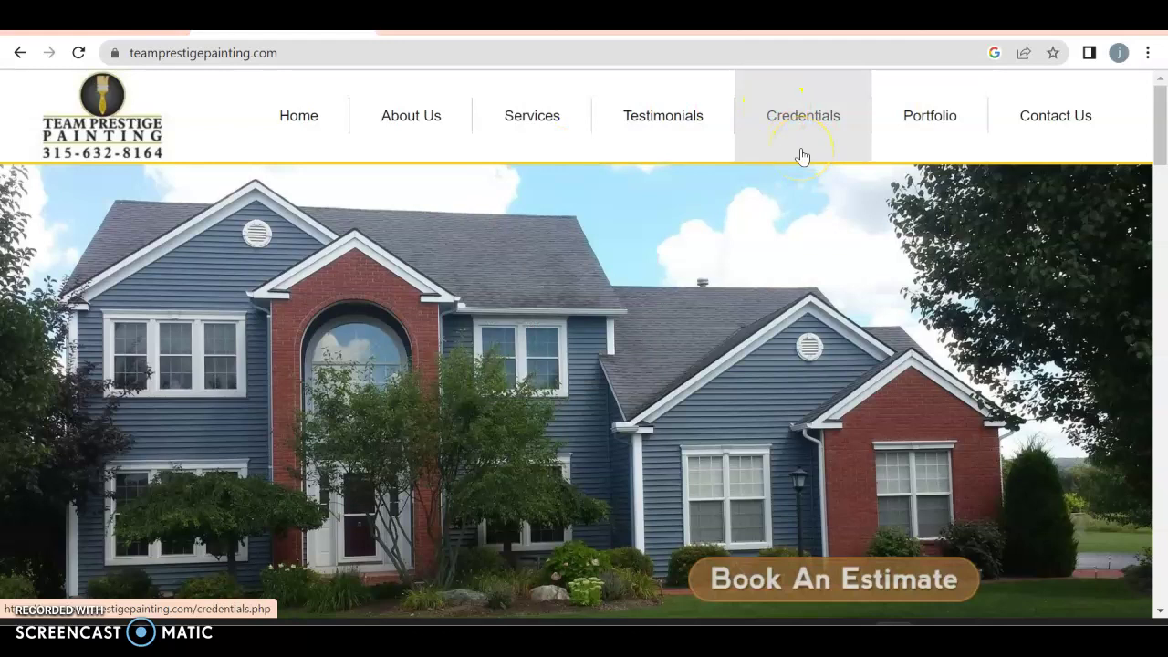
left_click(707, 248)
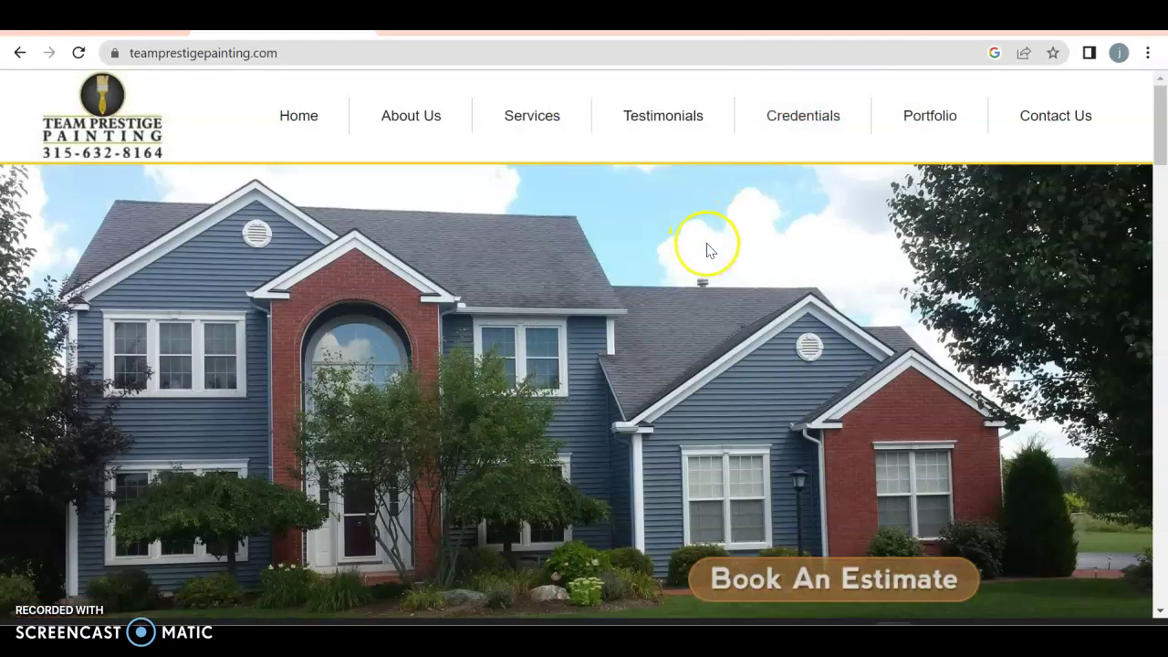
scroll(708, 248, "down", 1)
right_click(602, 223)
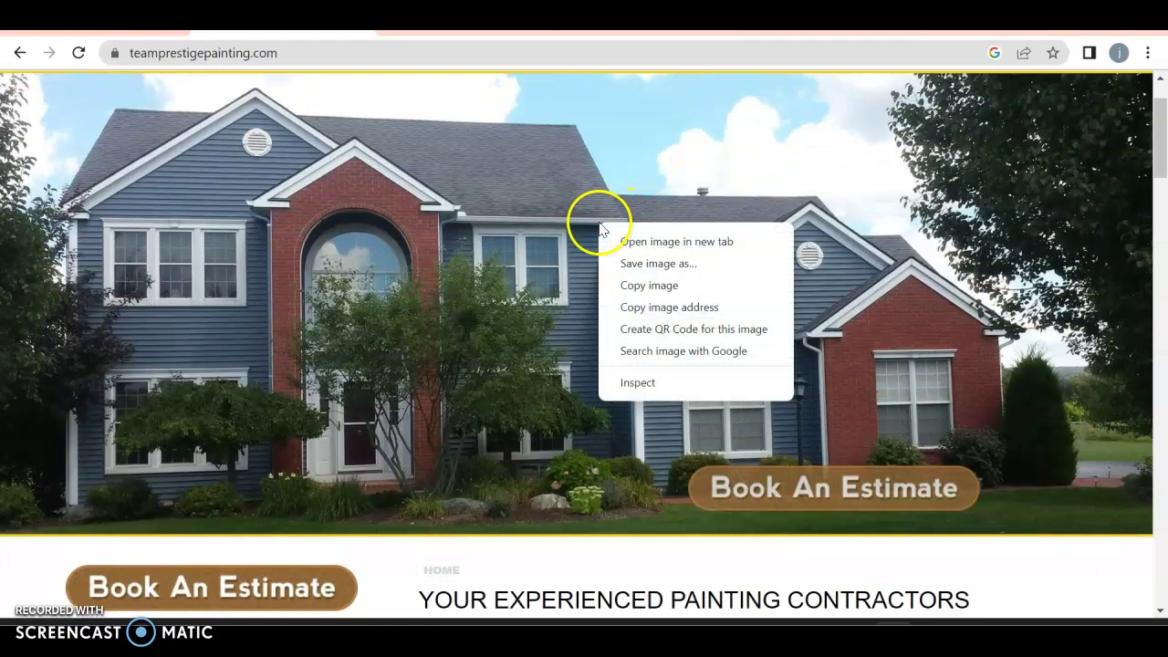
left_click(631, 267)
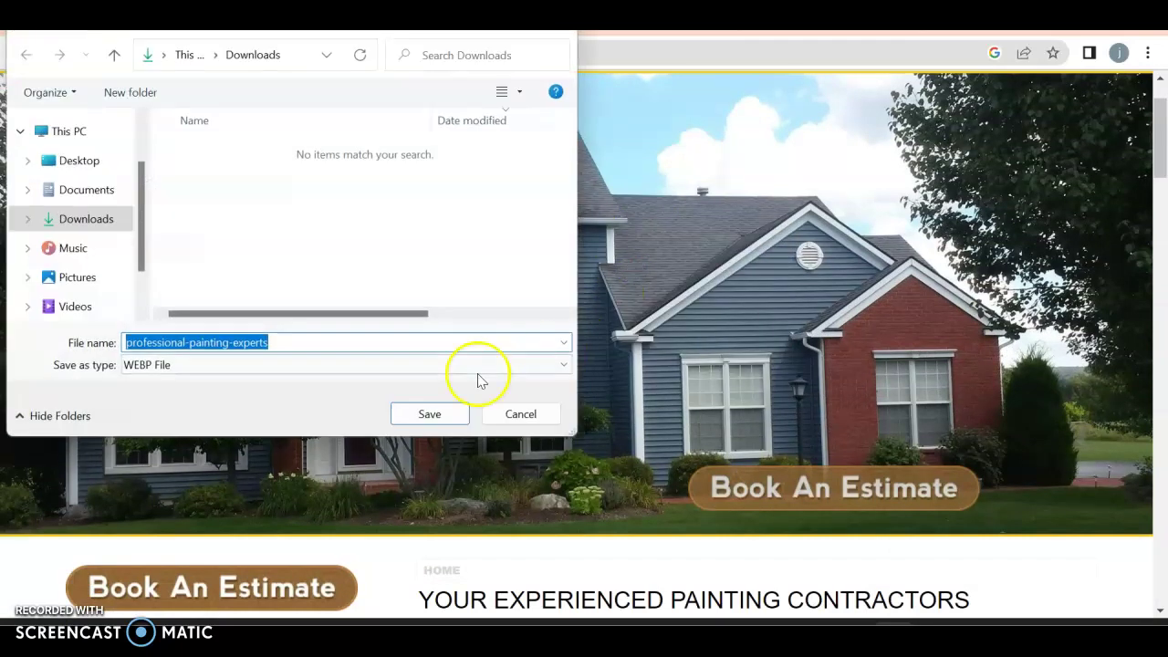
left_click(300, 342)
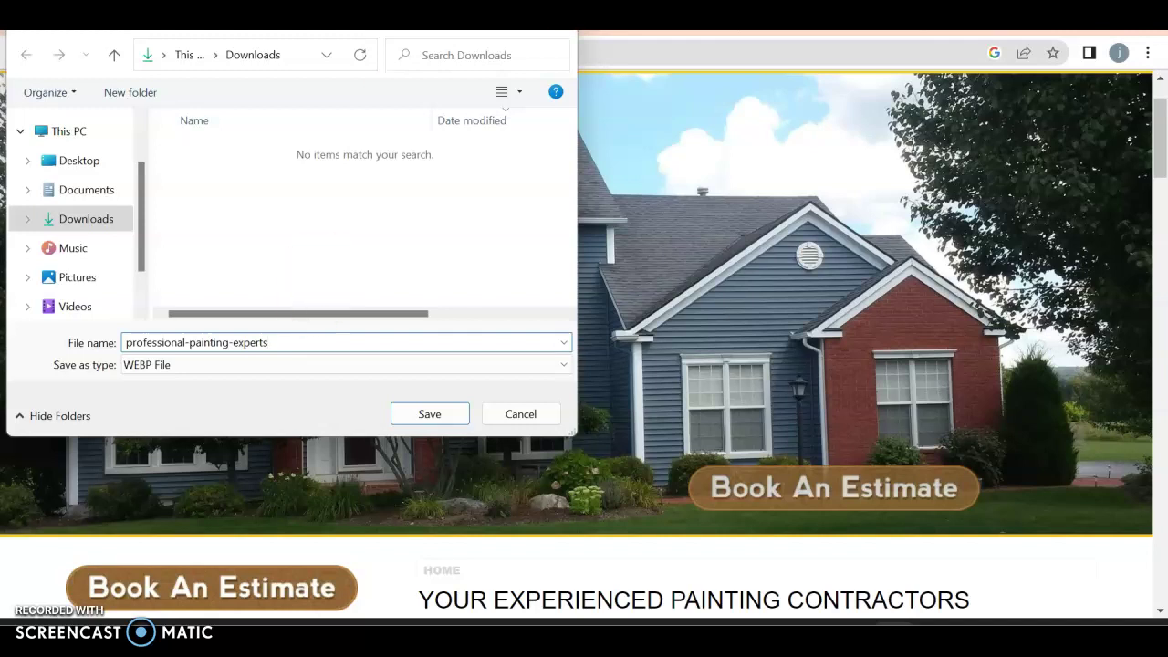
key("Return")
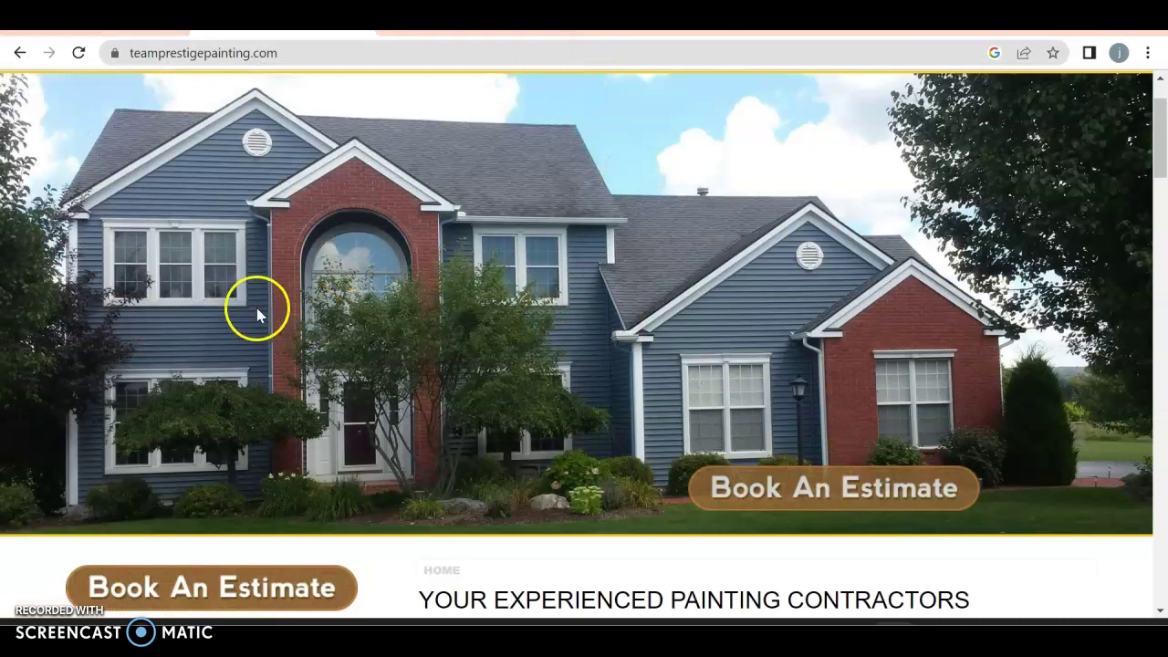
- Examine the homepage's headings and text, service links, recent articles, appointment calendar and footer
scroll(278, 313, "down", 5)
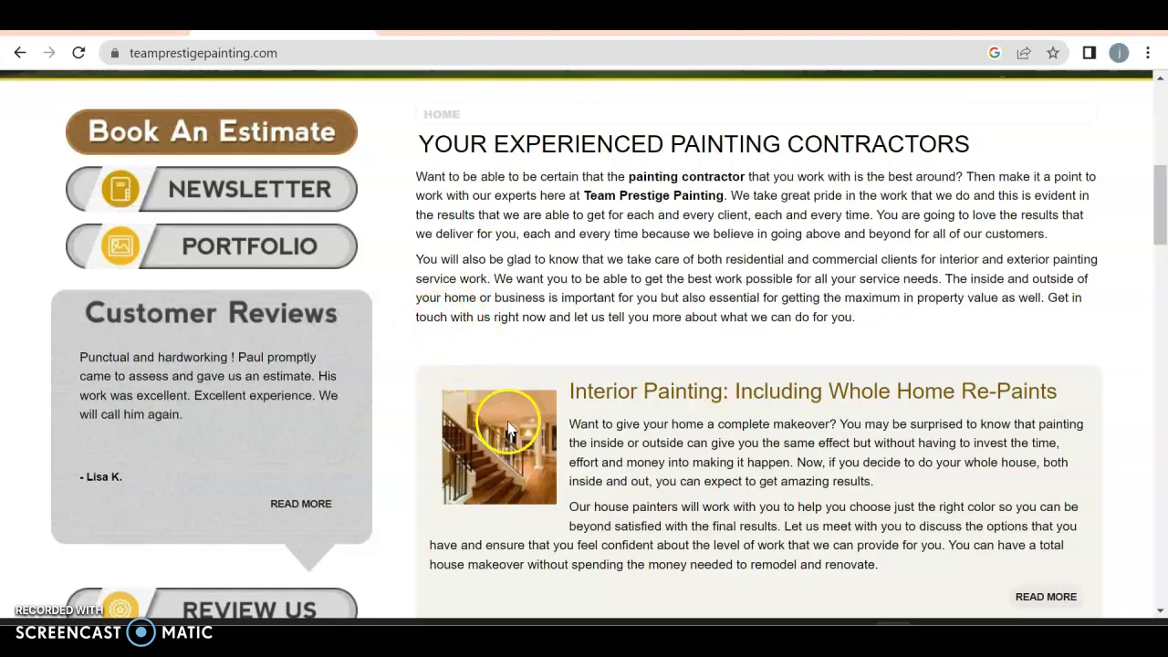
scroll(510, 419, "down", 1)
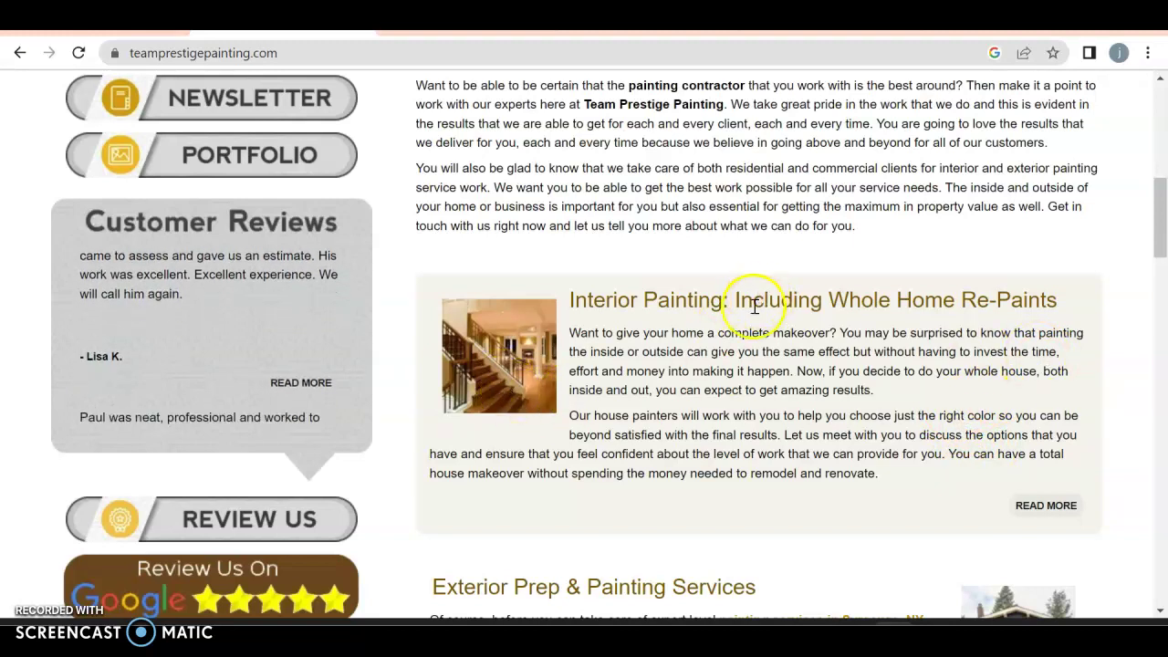
scroll(770, 372, "down", 3)
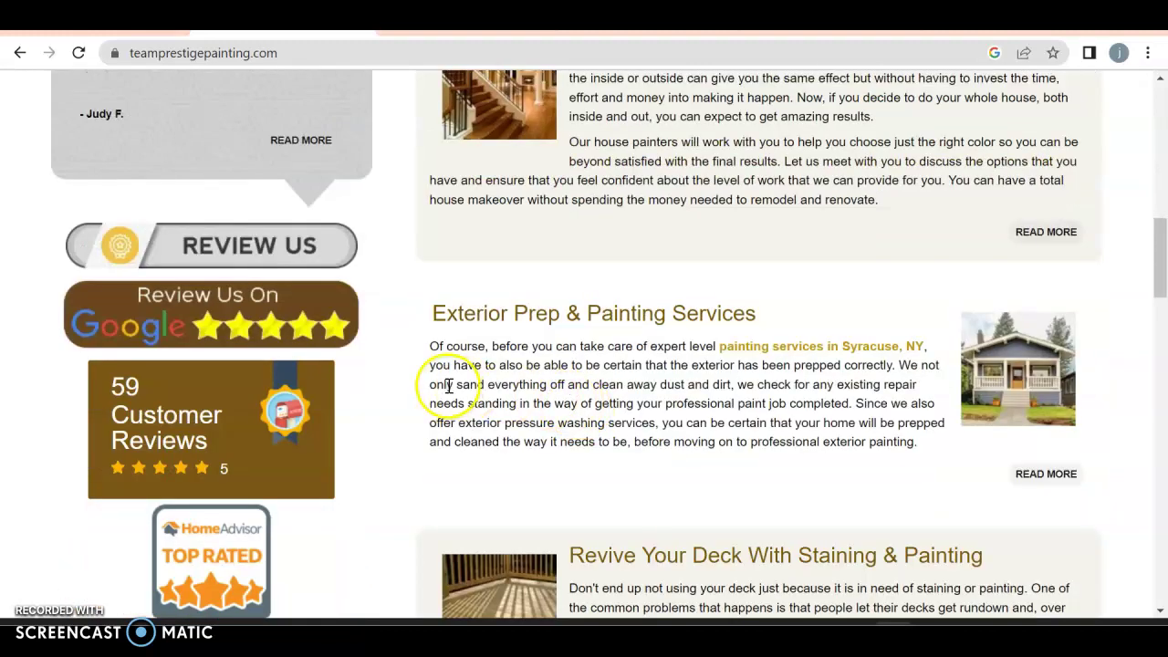
scroll(579, 367, "down", 2)
scroll(518, 372, "down", 3)
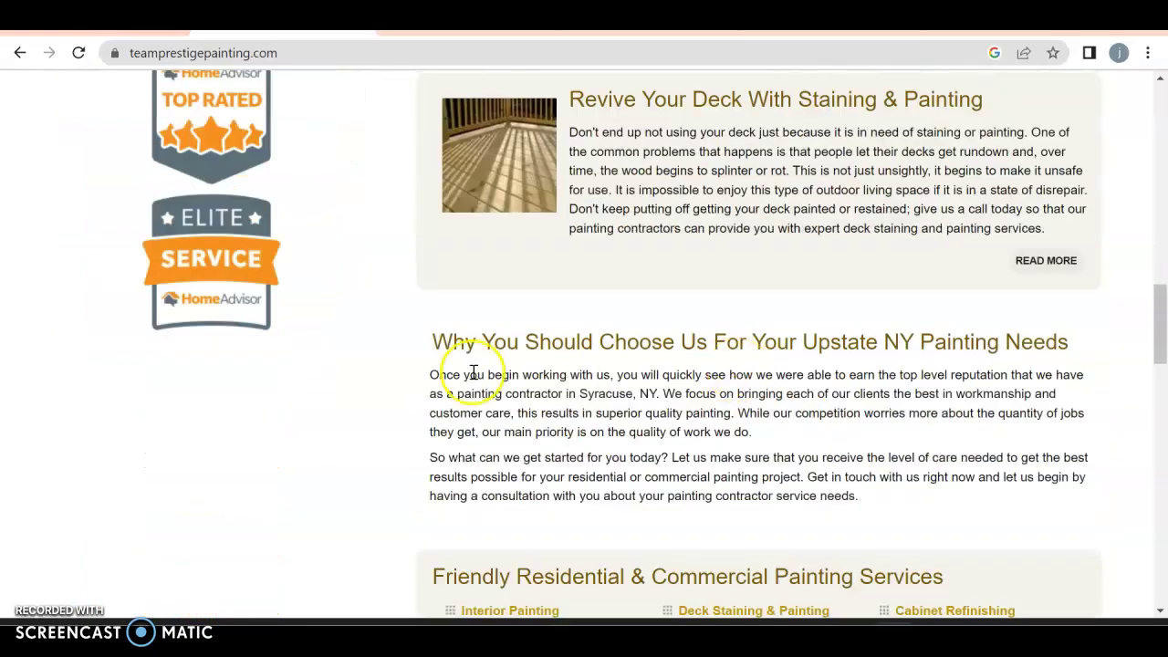
scroll(728, 379, "down", 4)
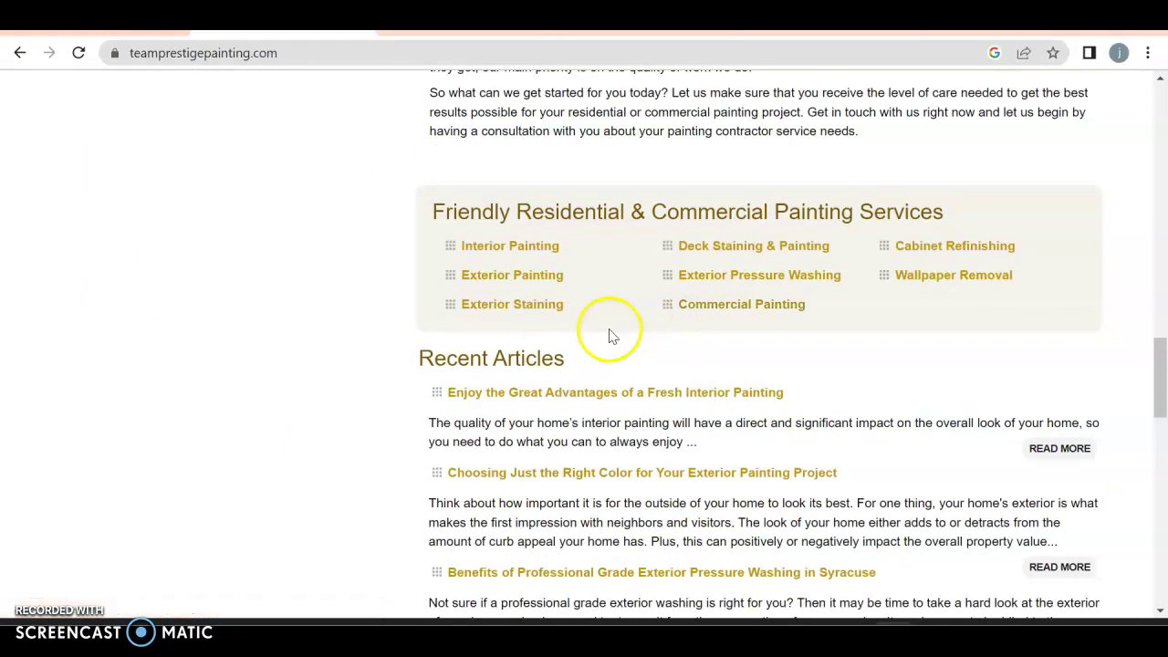
scroll(590, 372, "down", 1)
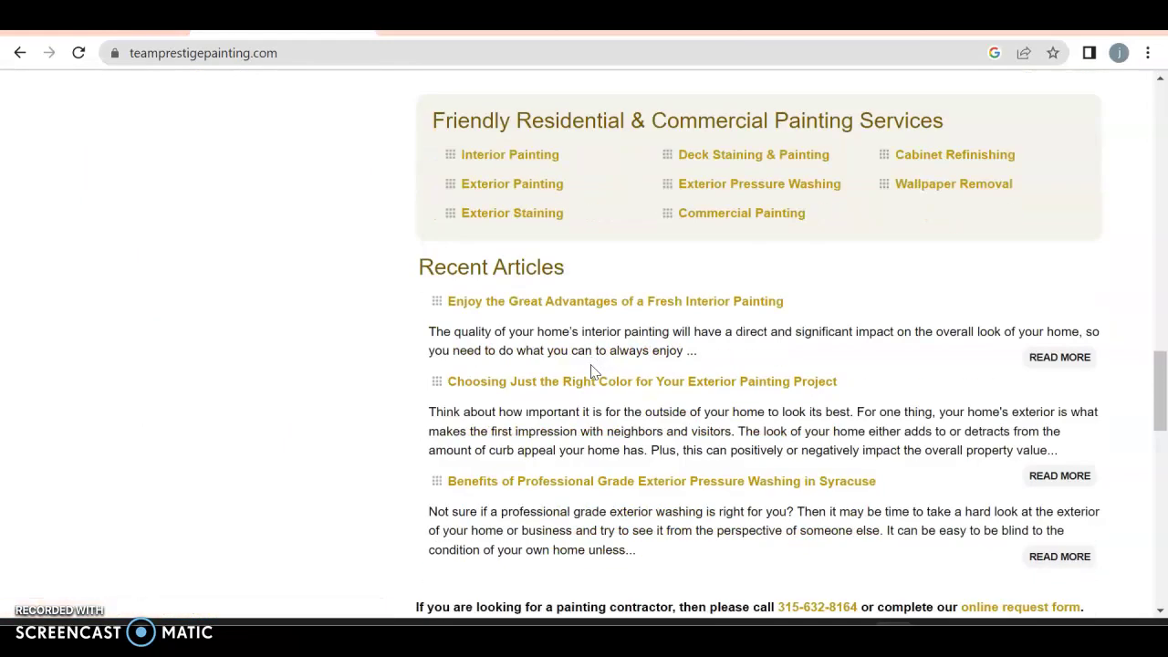
left_click(558, 348)
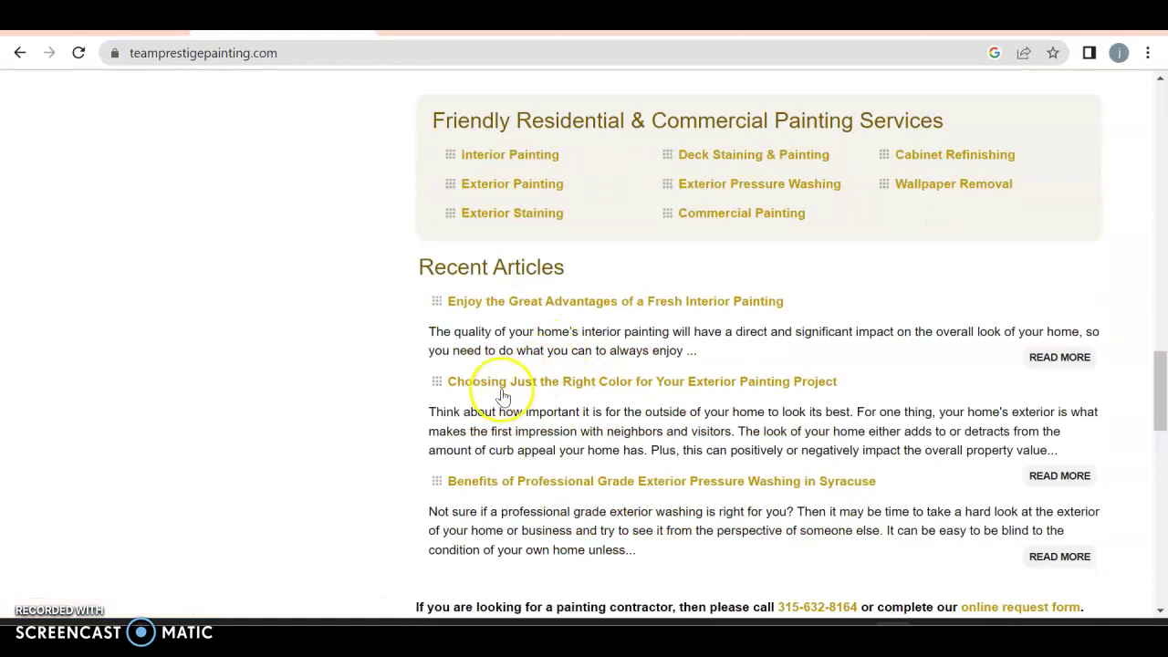
scroll(476, 393, "down", 1)
scroll(481, 399, "down", 9)
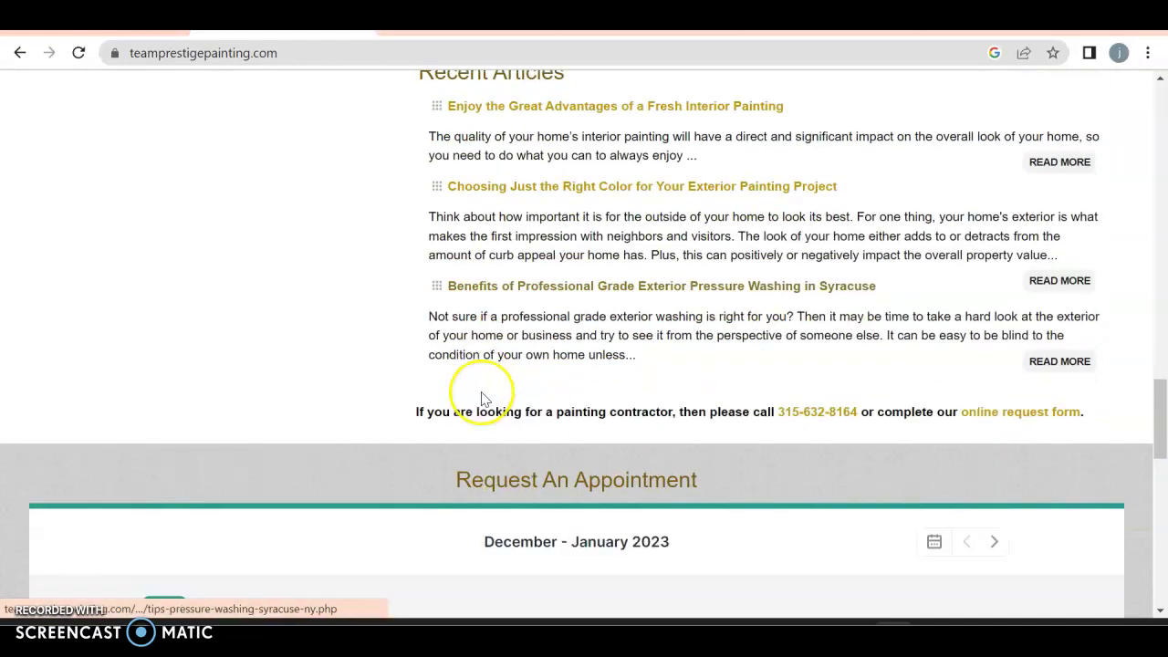
scroll(482, 399, "up", 2)
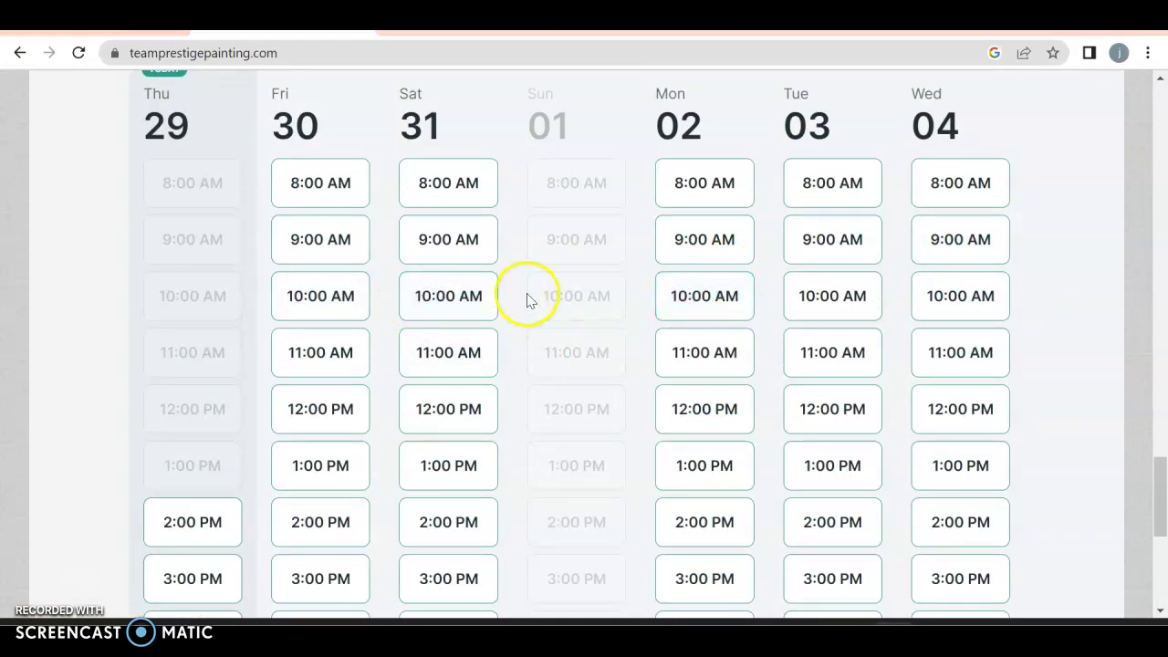
scroll(526, 301, "down", 5)
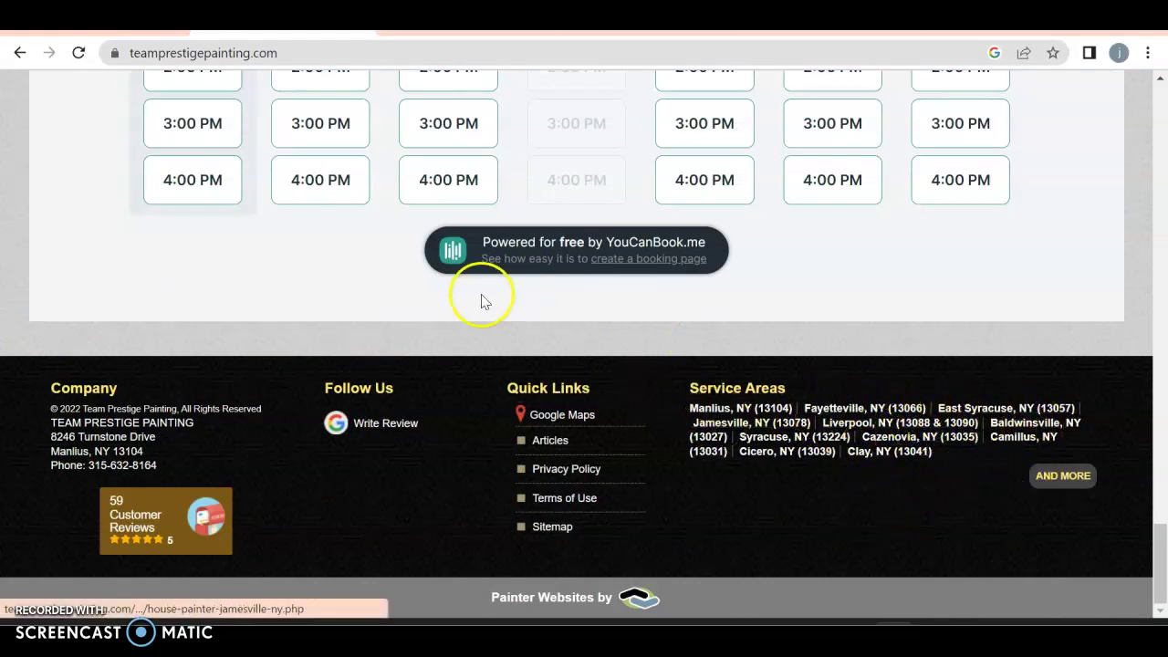
left_click(434, 27)
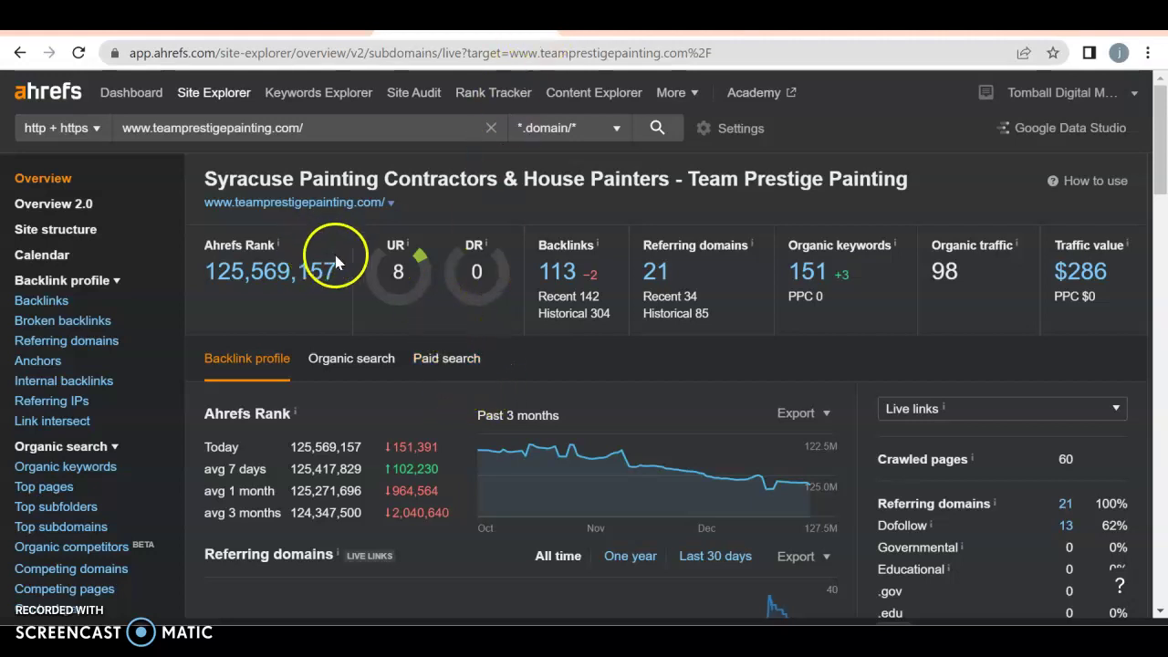
left_click_drag(308, 128, 100, 126)
left_click(390, 128)
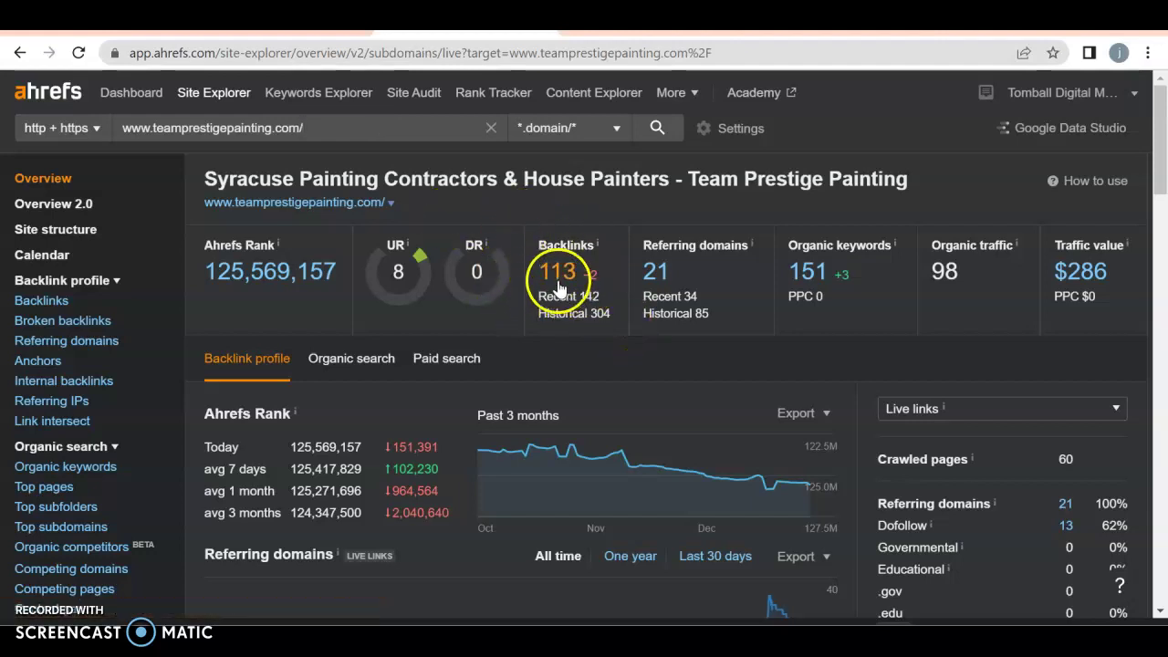
left_click(337, 131)
left_click_drag(337, 131, 73, 124)
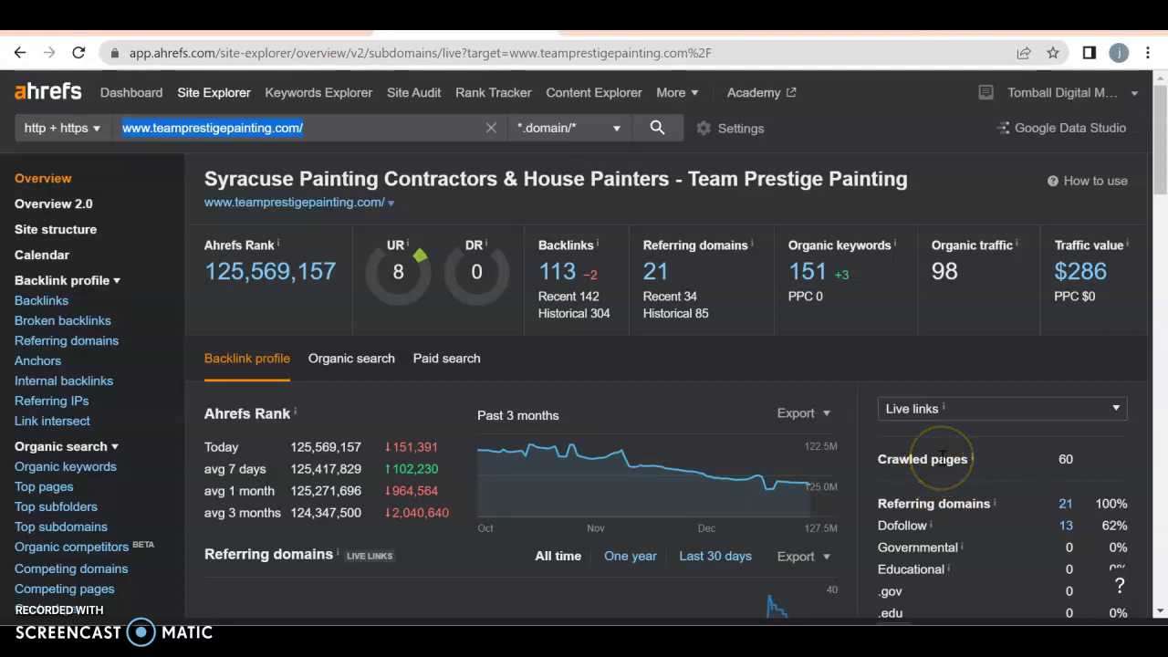
- Open the site's organic keywords report and examine its keywords with their search volumes and ranking positions
left_click(815, 291)
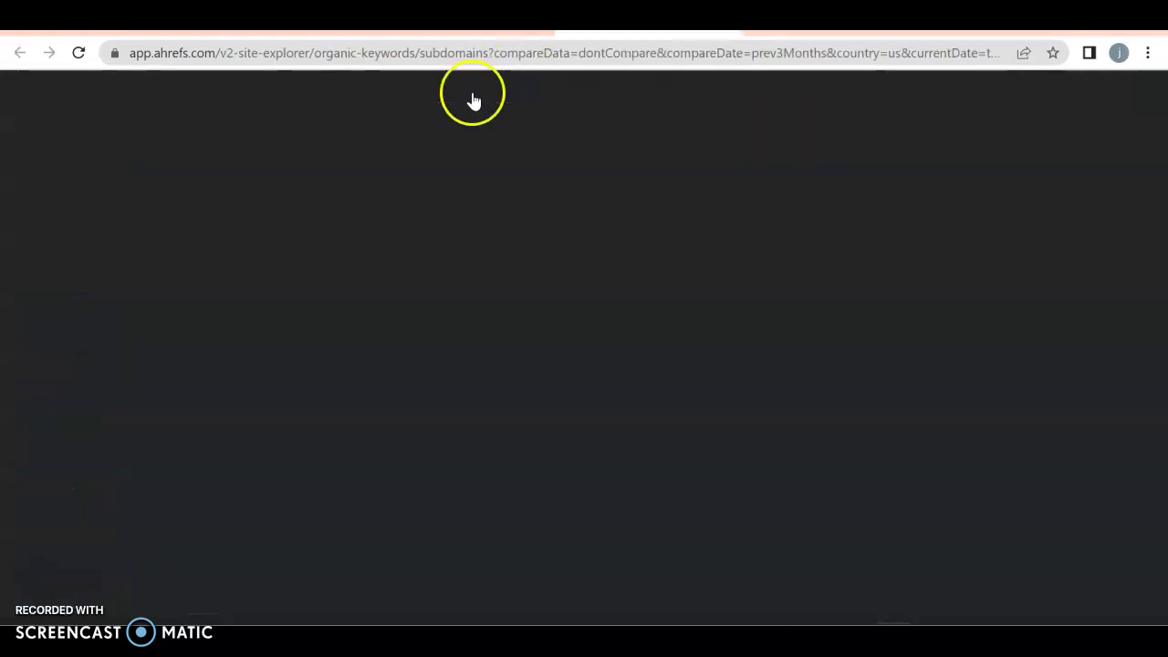
scroll(490, 435, "down", 2)
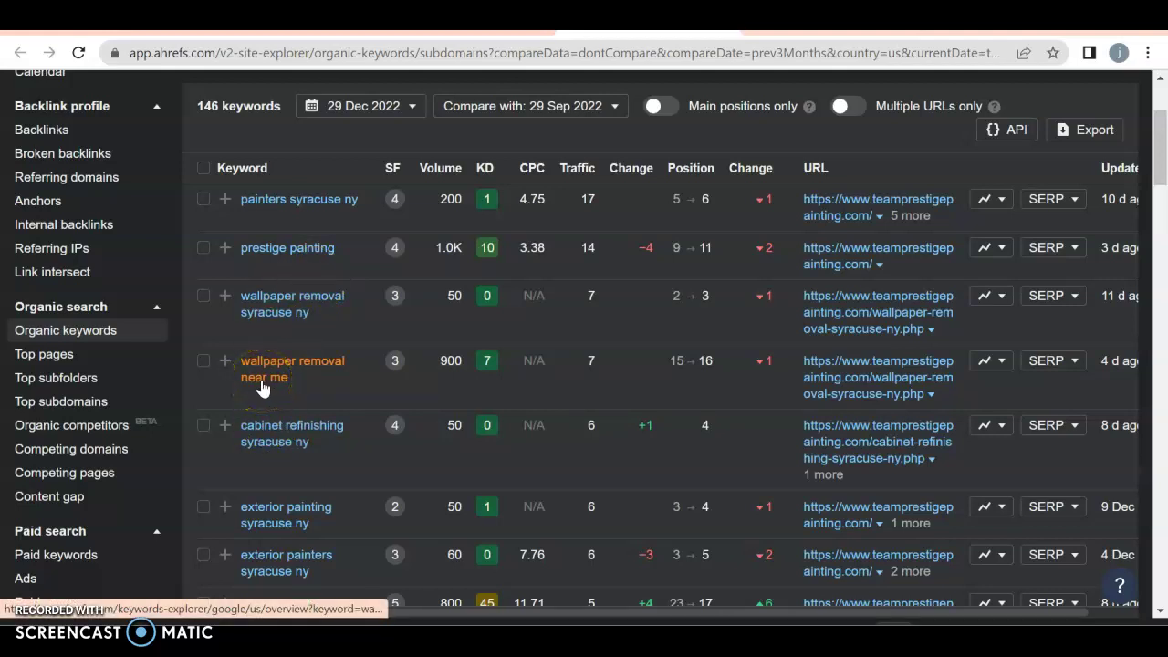
scroll(262, 388, "down", 1)
left_click(378, 221)
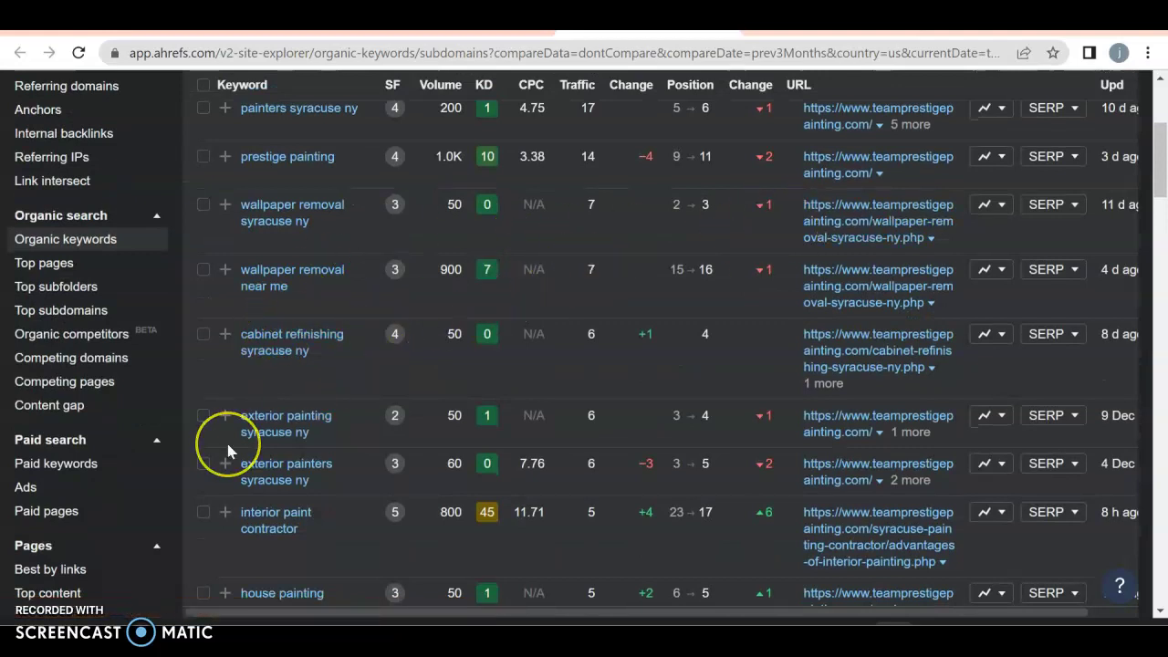
scroll(295, 386, "down", 1)
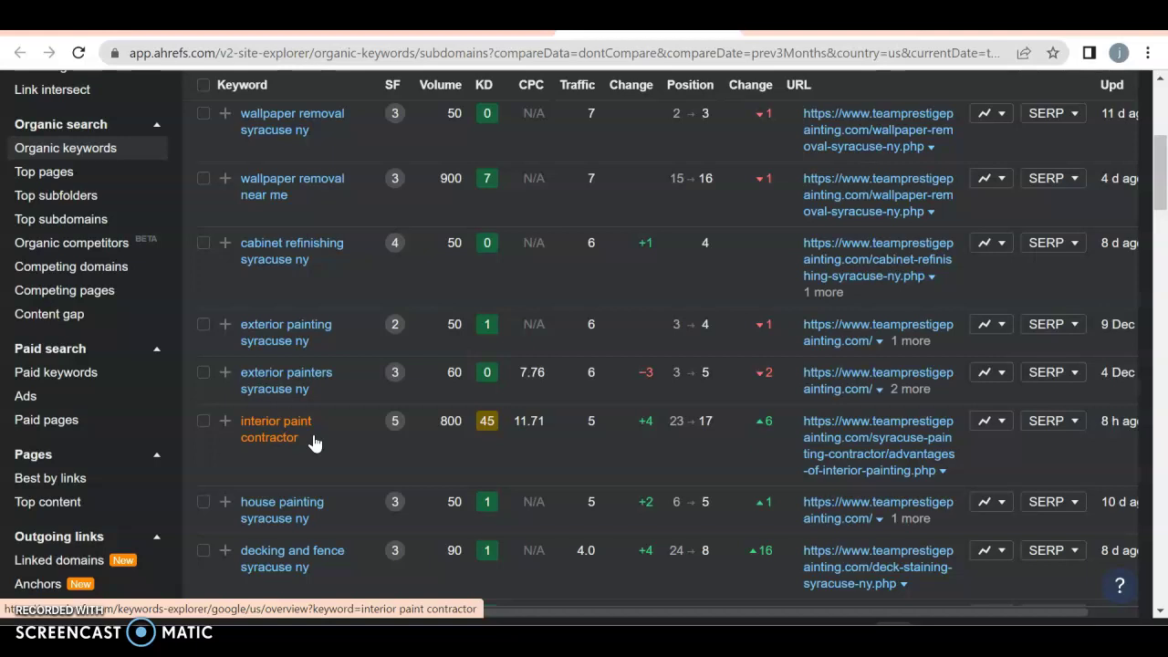
scroll(313, 443, "up", 5)
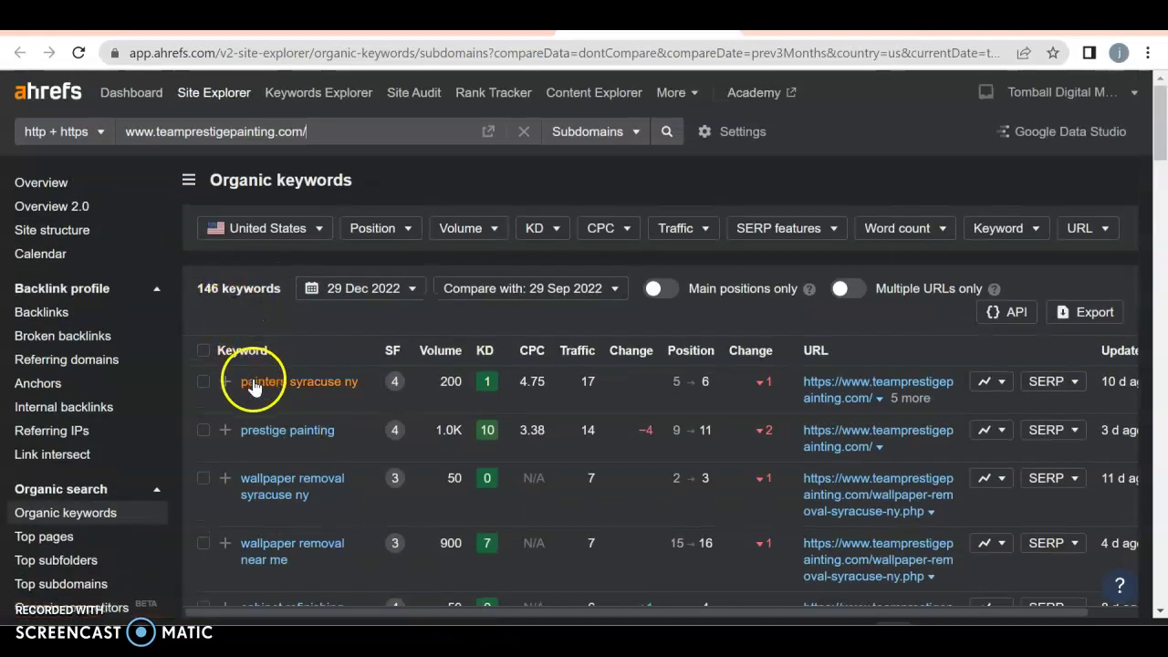
scroll(377, 425, "down", 5)
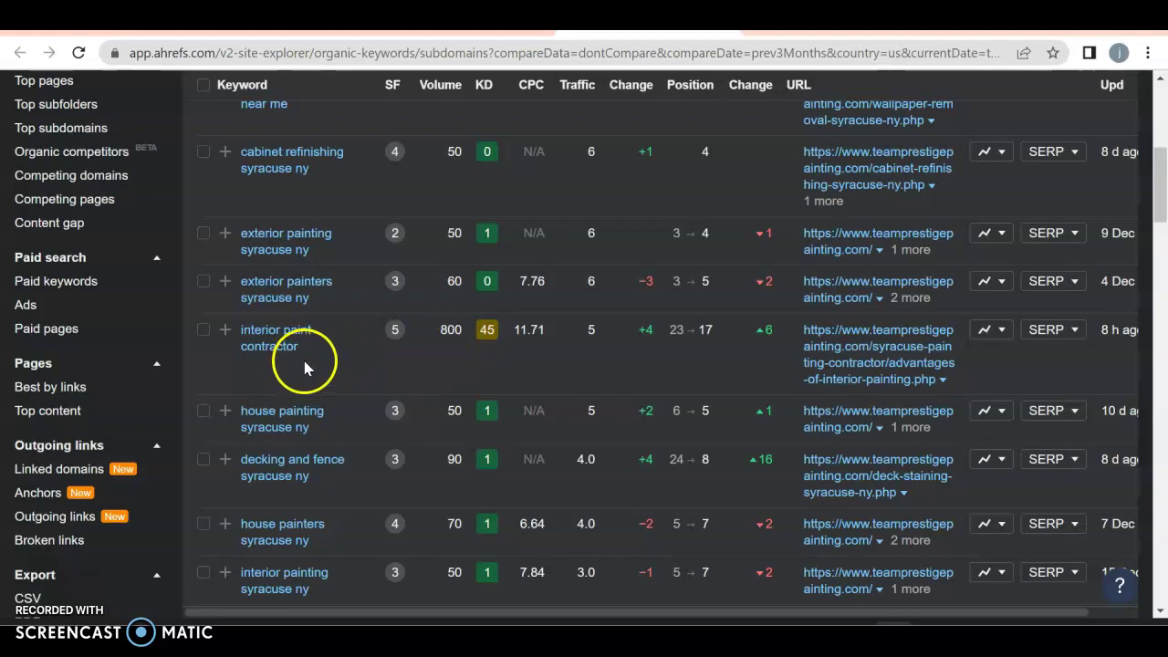
scroll(305, 365, "down", 1)
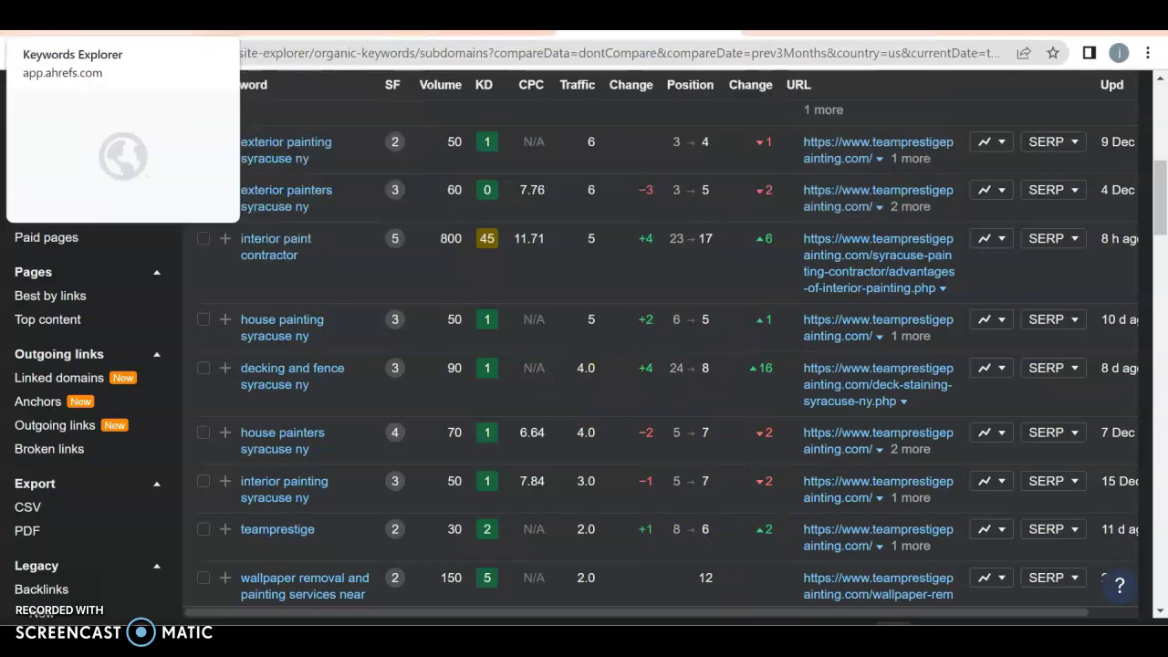
- Switch to the Ahrefs Keywords Explorer and review the matching terms for "syracuse ny" with their search volumes
left_click(99, 32)
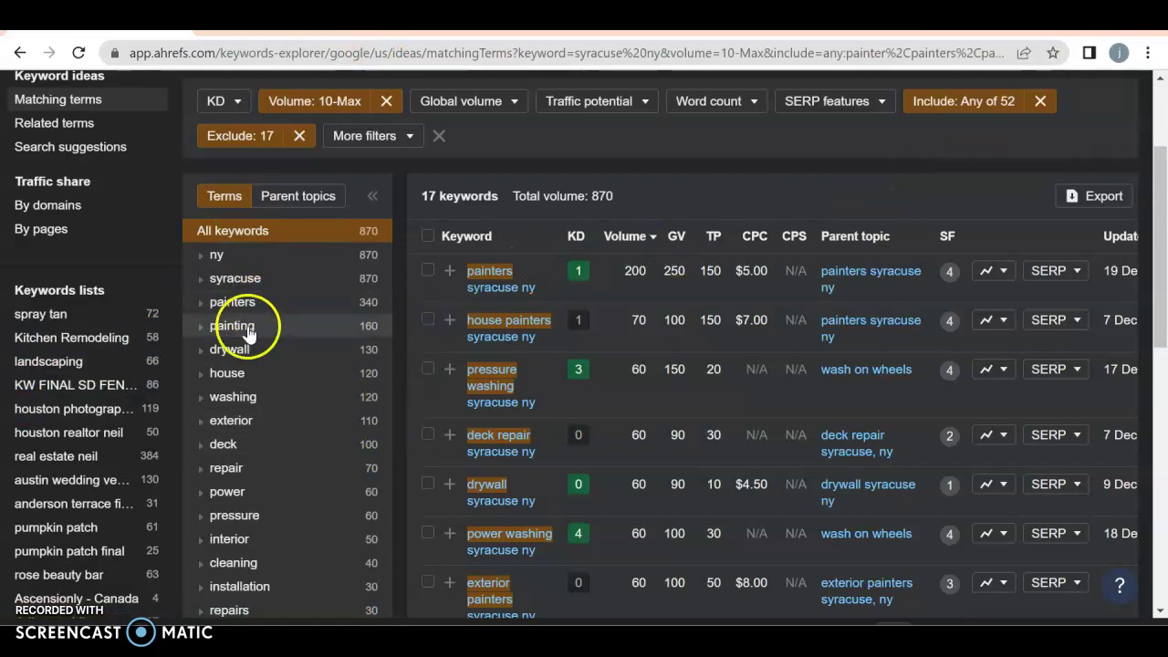
scroll(259, 354, "down", 1)
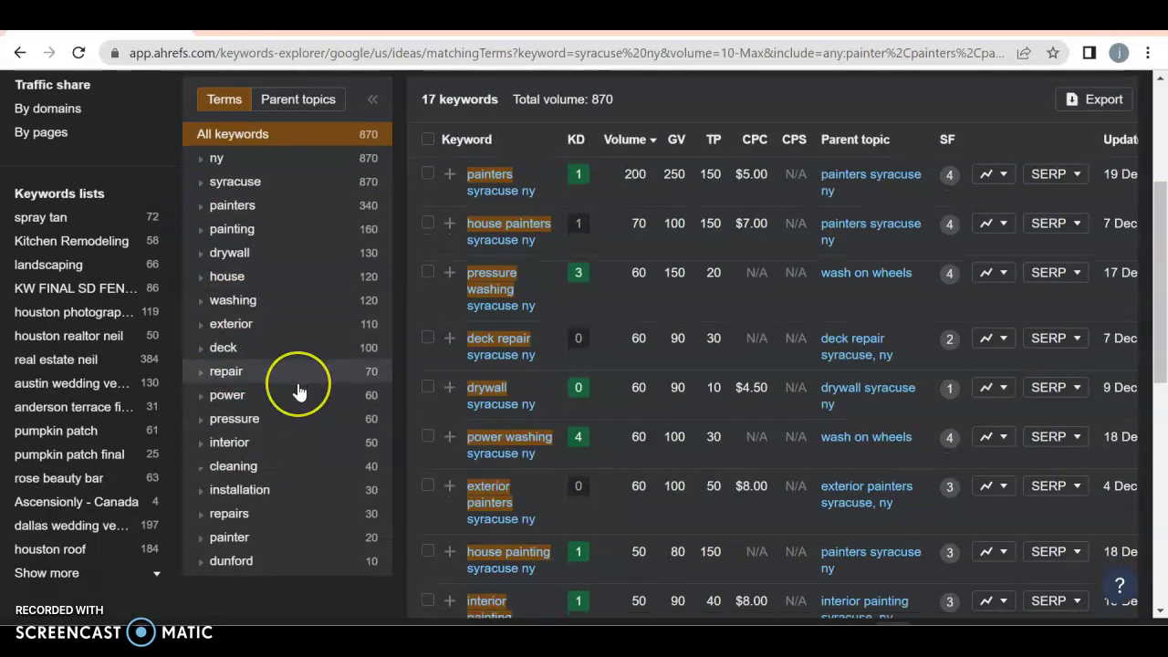
scroll(295, 391, "down", 1)
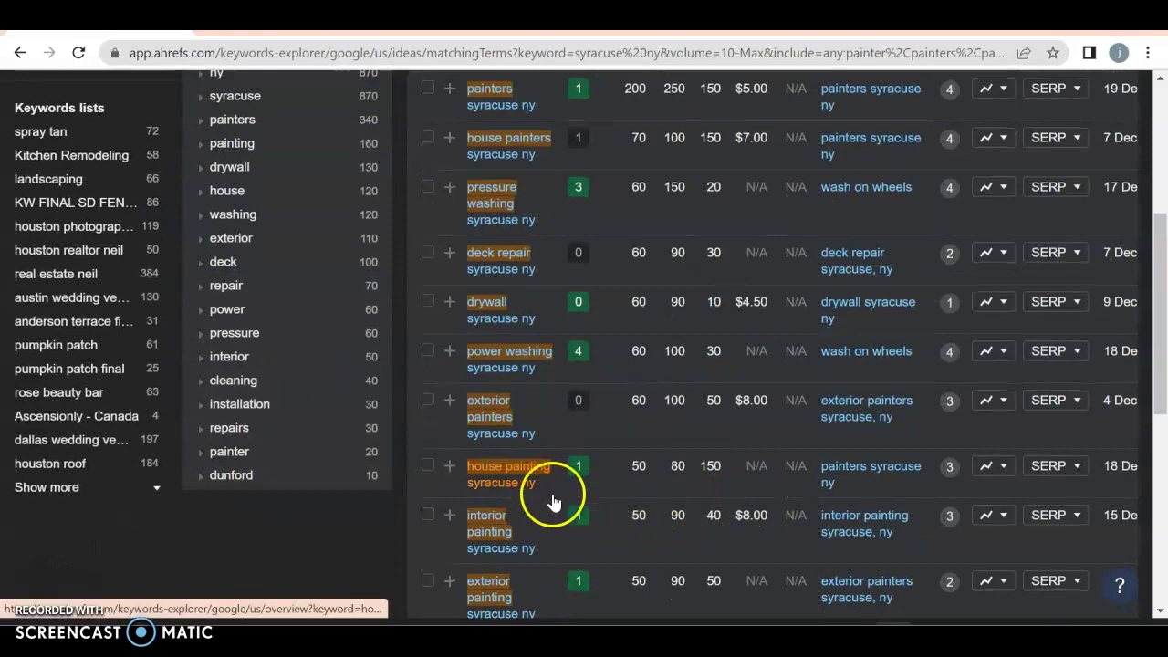
scroll(575, 493, "up", 4)
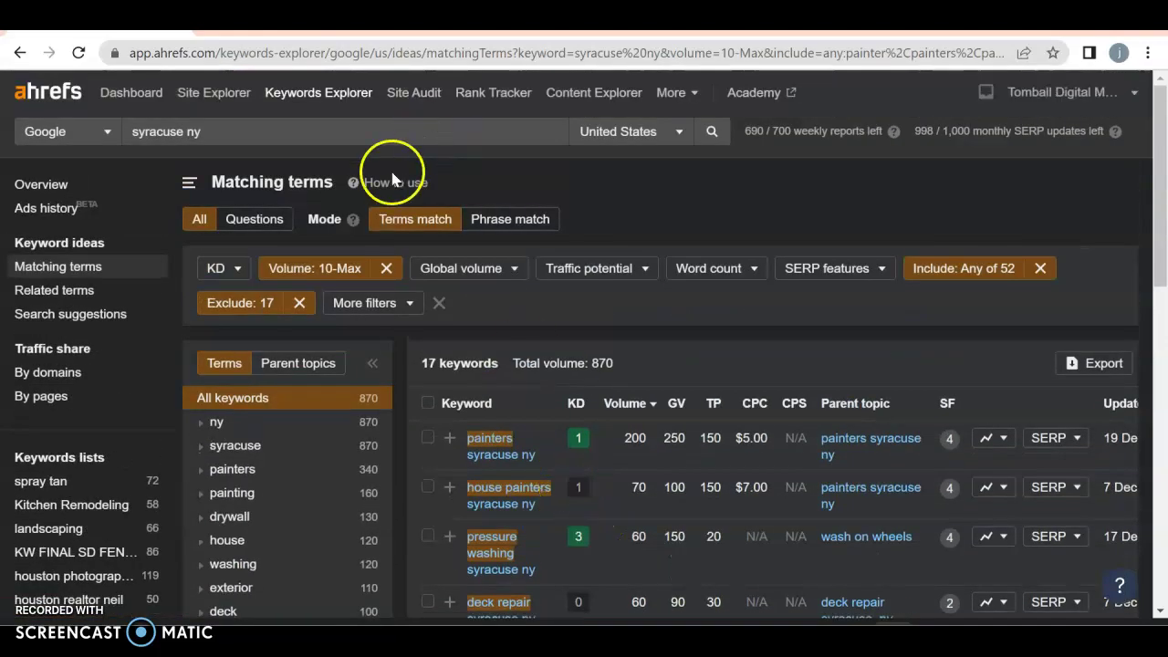
- Add "dunford" to the excluded words of the matching terms and highlight the filtered list's total search volume
left_click(265, 303)
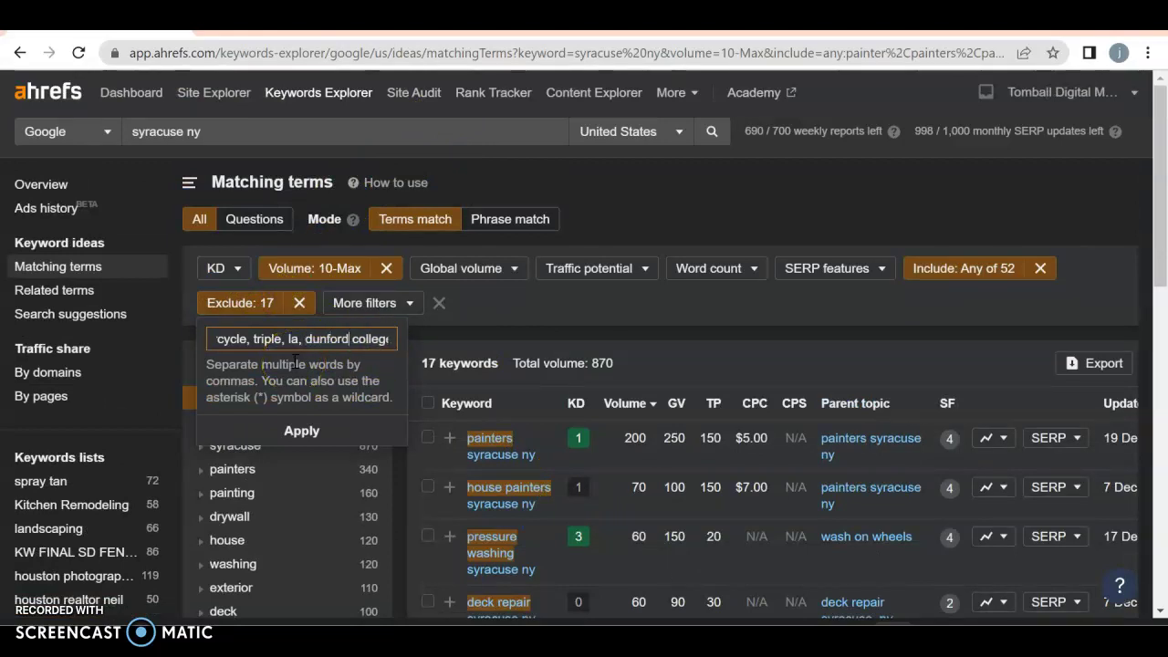
key("Return")
left_click(272, 352)
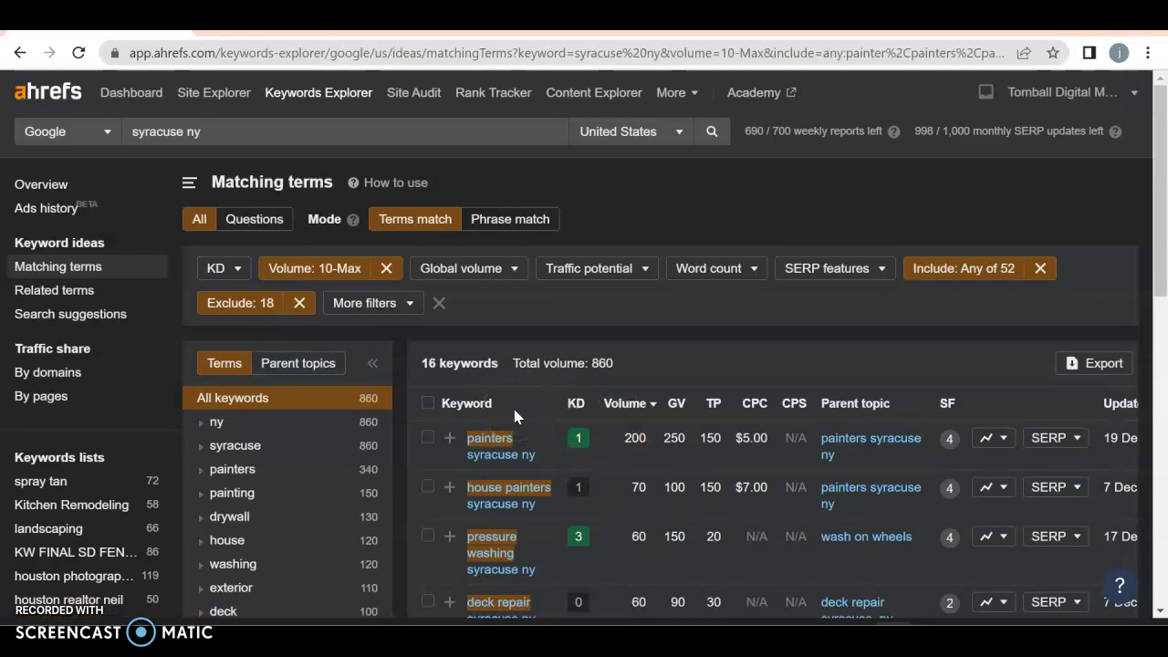
scroll(538, 360, "down", 2)
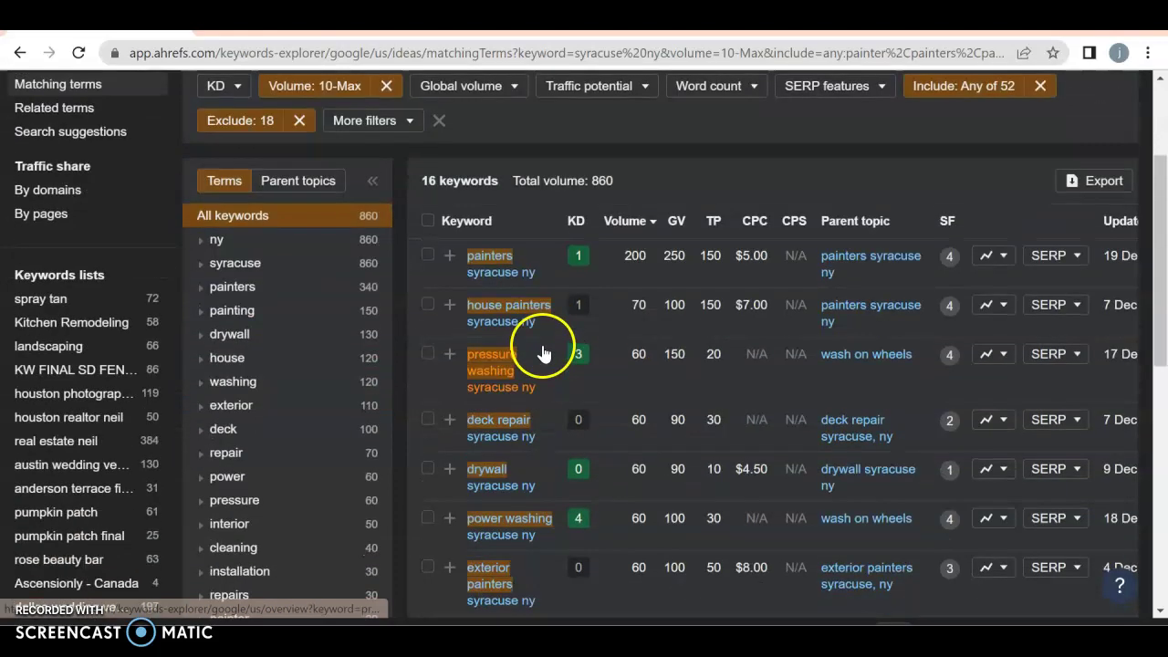
left_click_drag(589, 181, 628, 190)
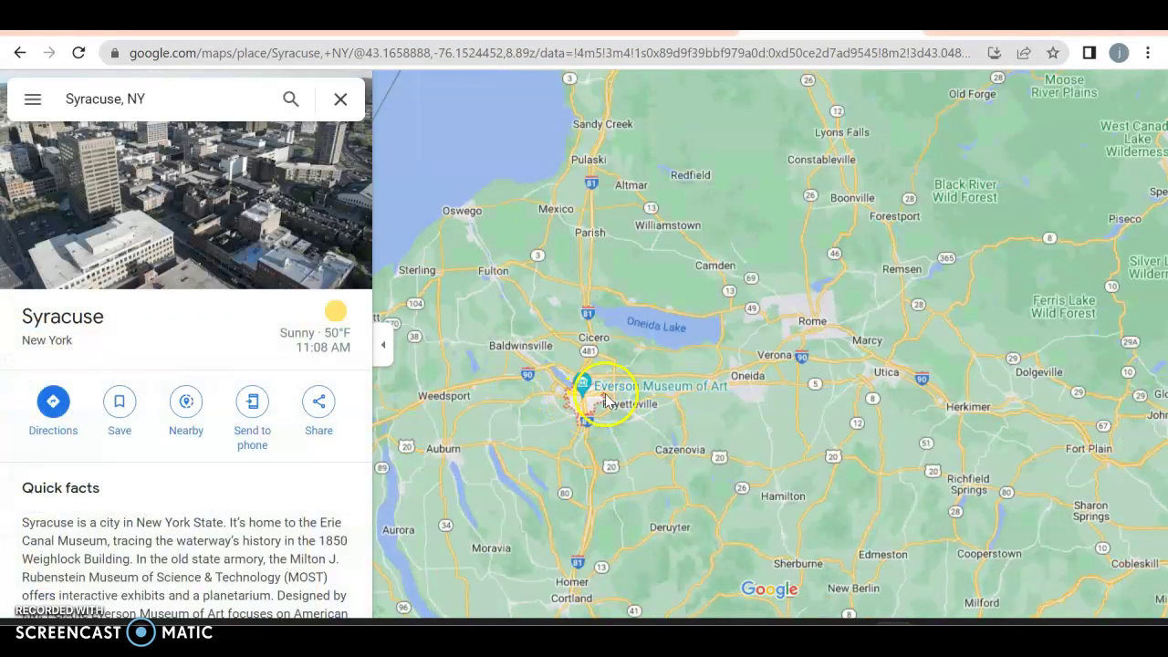
- Switch to Google Maps and examine the area around Syracuse, NY at a wider and a closer scale
scroll(589, 411, "down", 1)
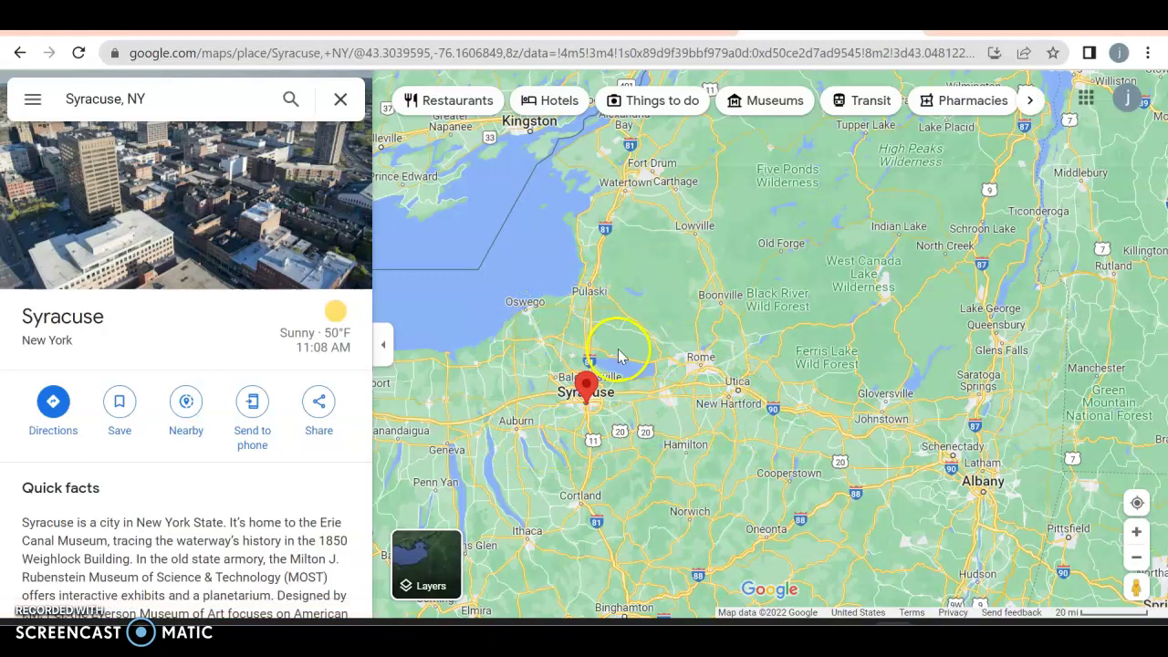
scroll(618, 344, "up", 1)
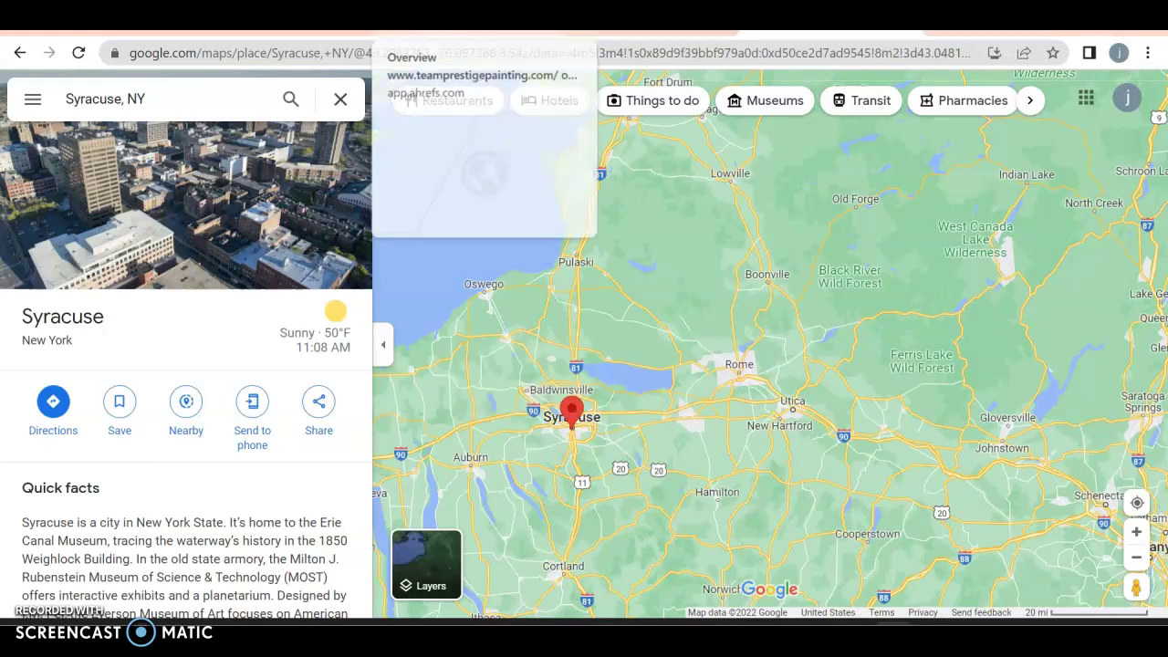
- Switch back to the Ahrefs Keywords Explorer and review which painting, drywall and washing services appear among the matching terms
left_click(91, 18)
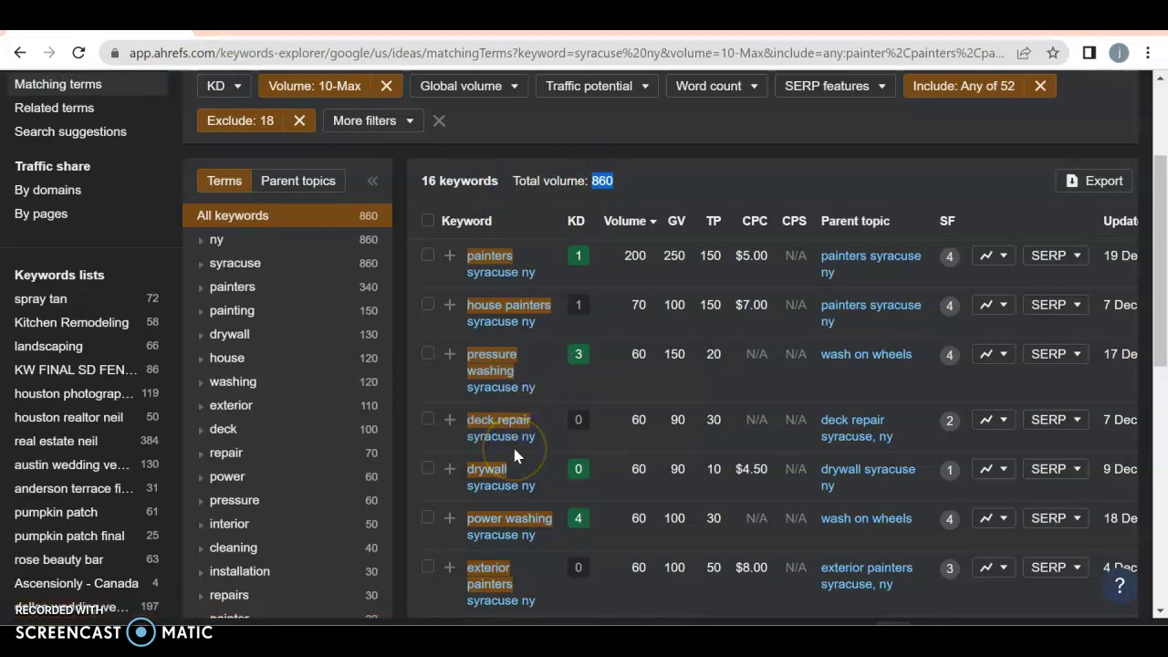
scroll(513, 452, "down", 1)
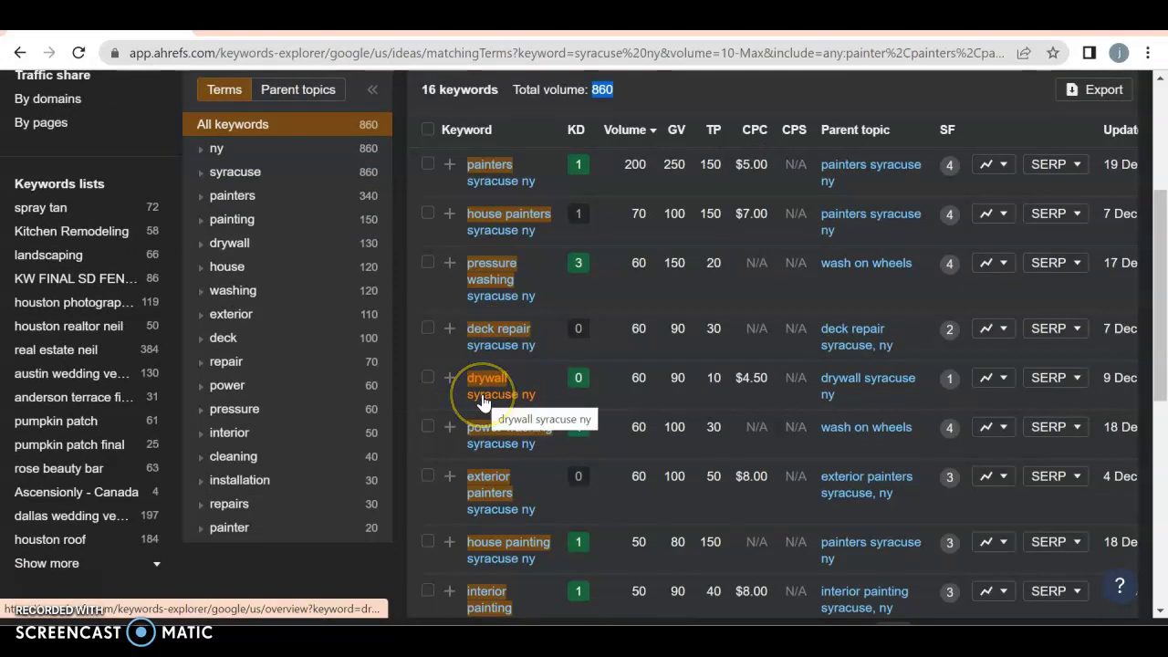
scroll(483, 403, "down", 1)
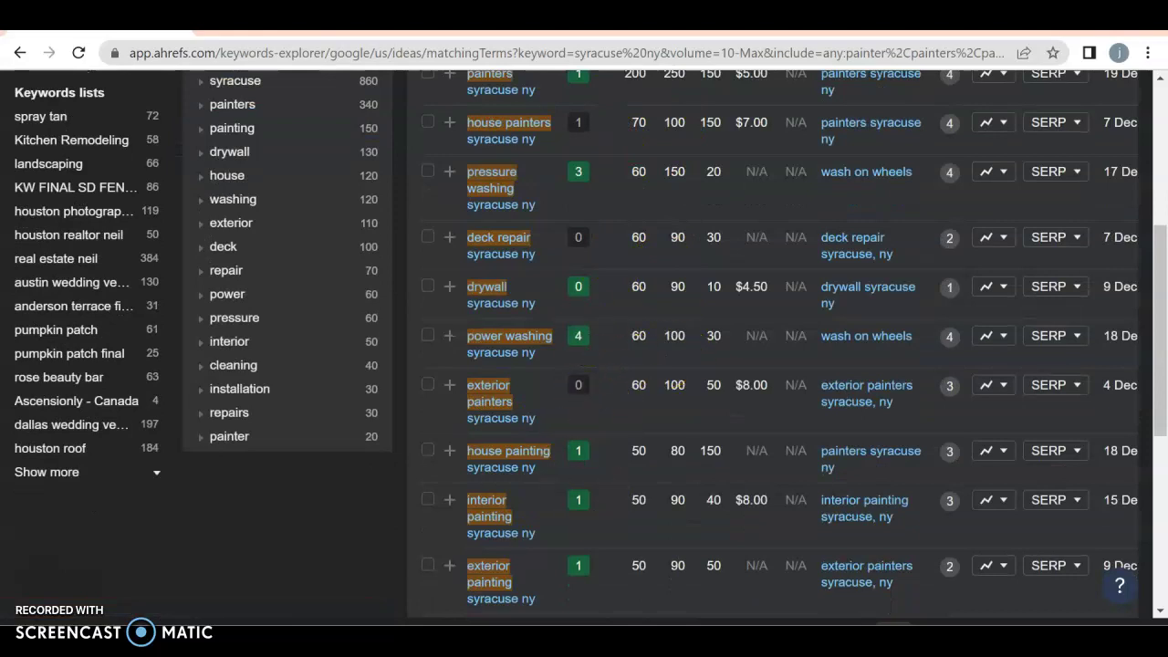
scroll(545, 115, "up", 3)
- Highlight the KD column heading and examine the keyword difficulty of every matching term for "syracuse ny"
double_click(566, 312)
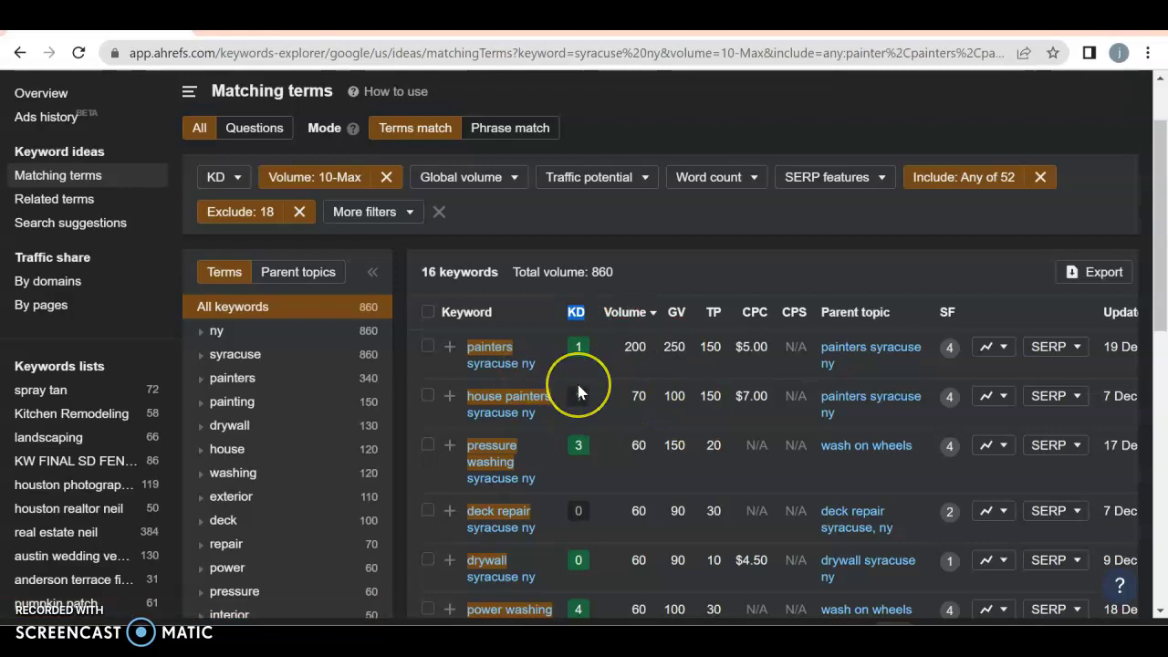
scroll(578, 391, "down", 10)
scroll(578, 391, "up", 4)
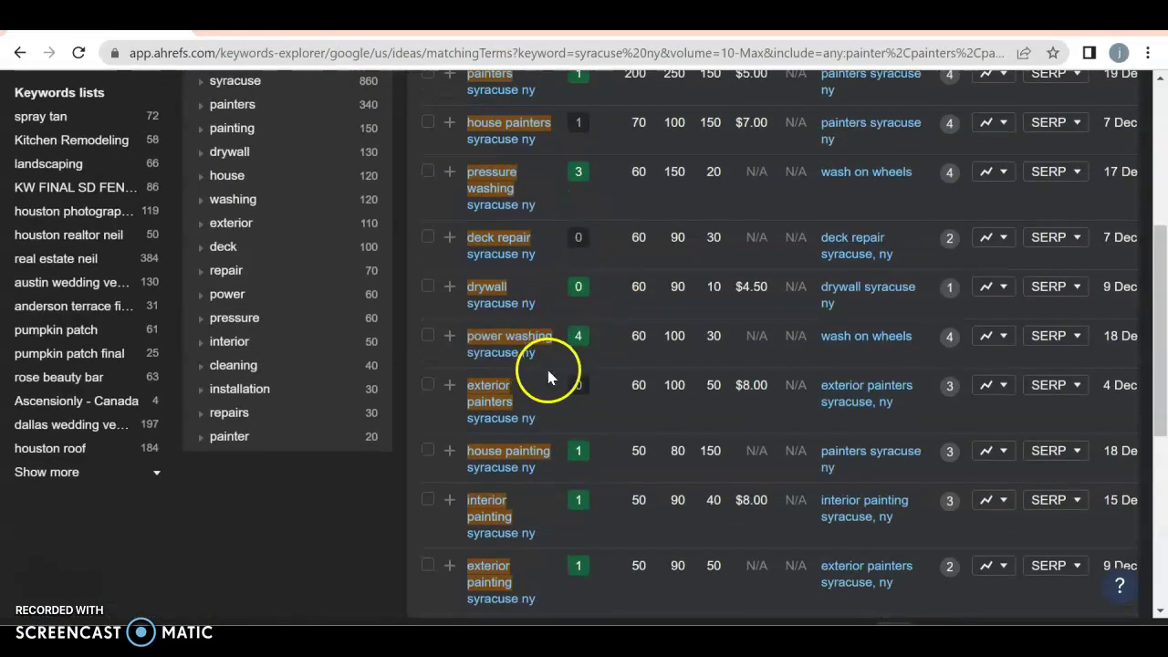
scroll(551, 356, "down", 1)
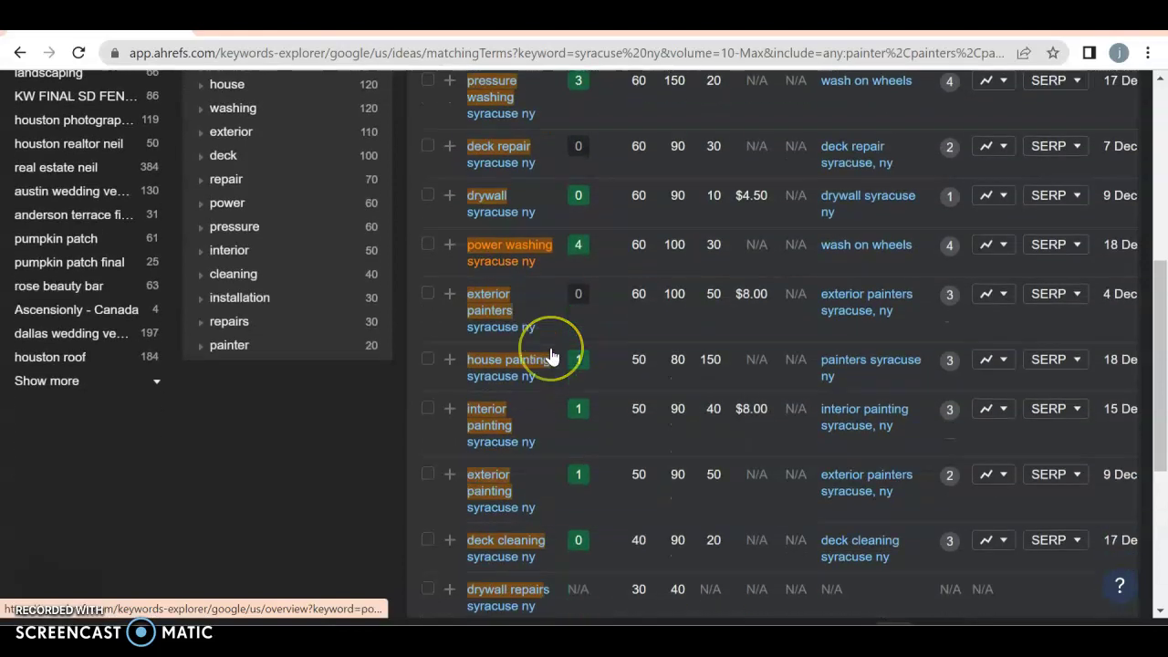
scroll(551, 356, "down", 2)
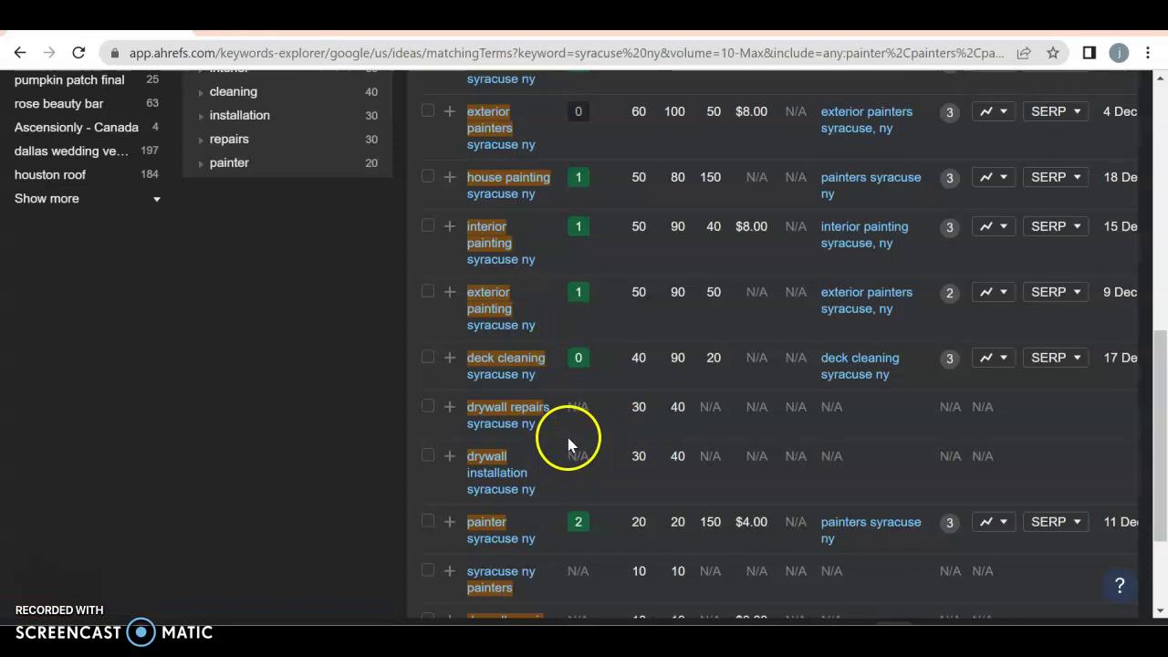
scroll(567, 445, "down", 1)
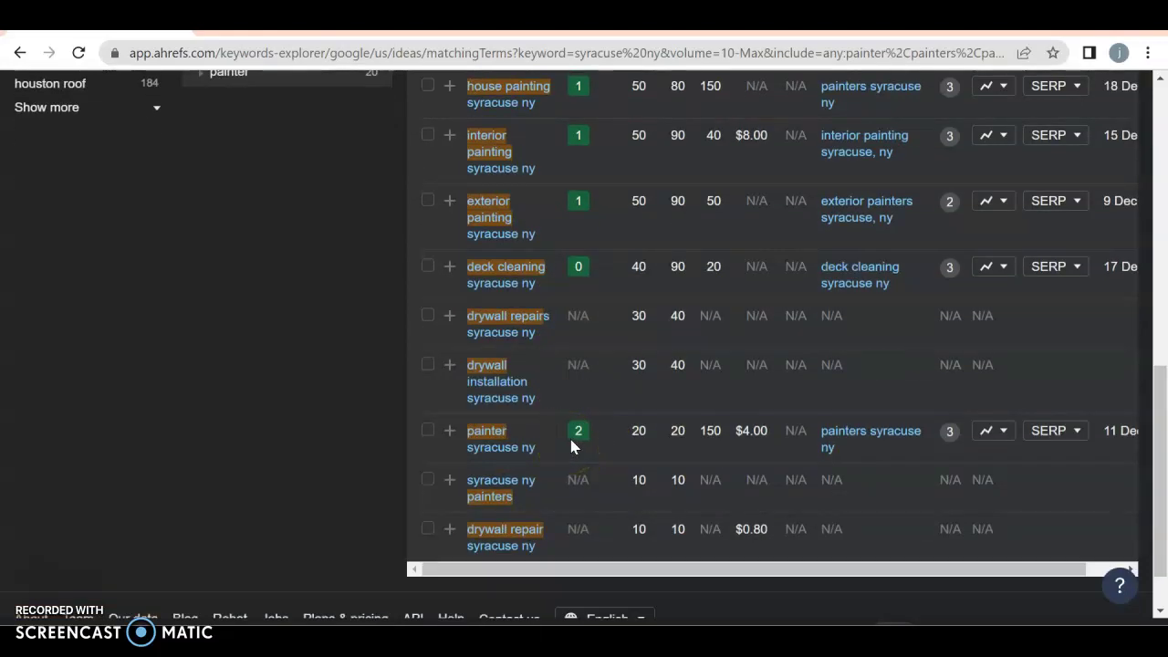
scroll(571, 445, "up", 10)
scroll(572, 446, "down", 2)
scroll(571, 445, "up", 1)
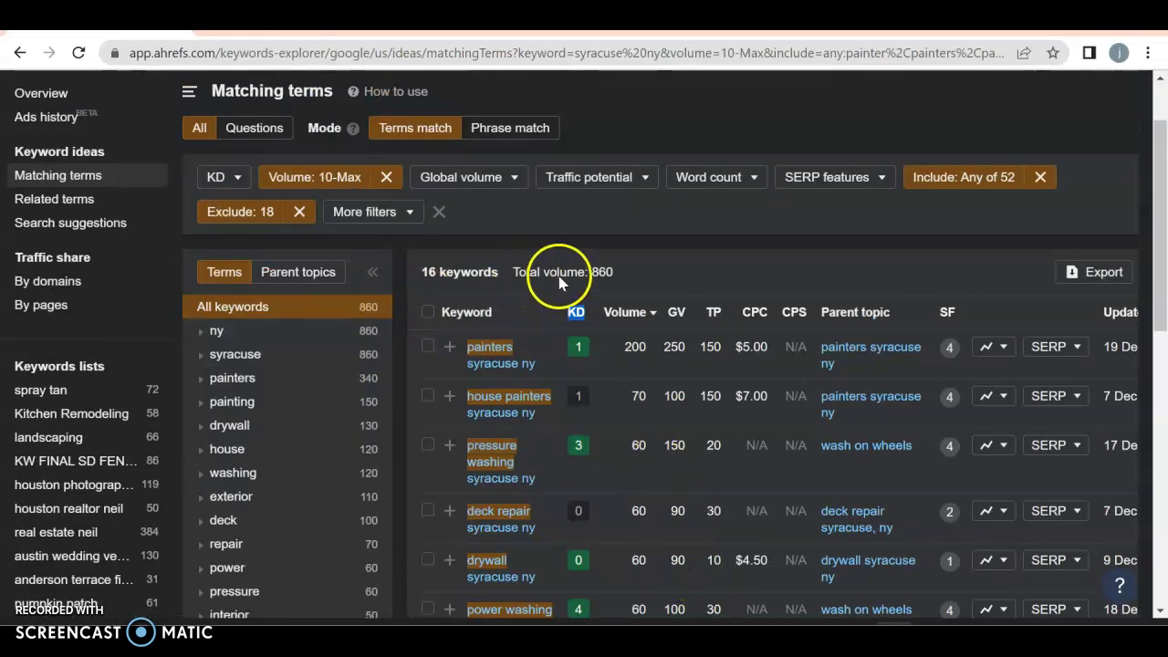
- Highlight the total search volume of the matching terms and look through the whole keyword list again
double_click(602, 272)
left_click(635, 279)
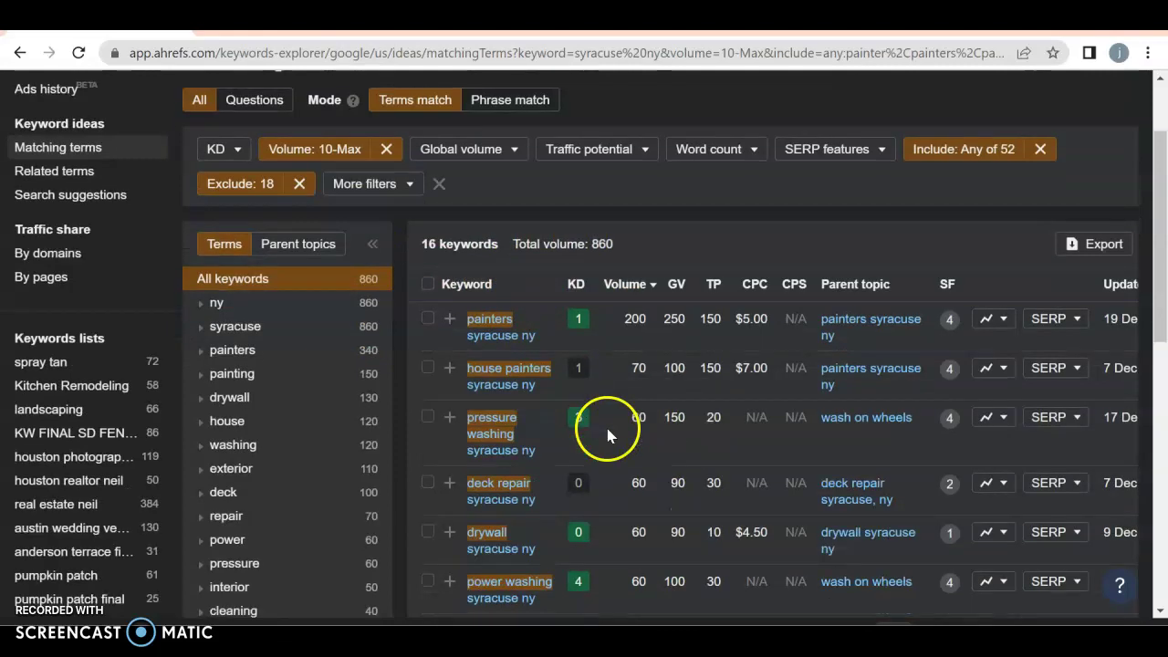
scroll(603, 434, "down", 4)
scroll(563, 419, "down", 3)
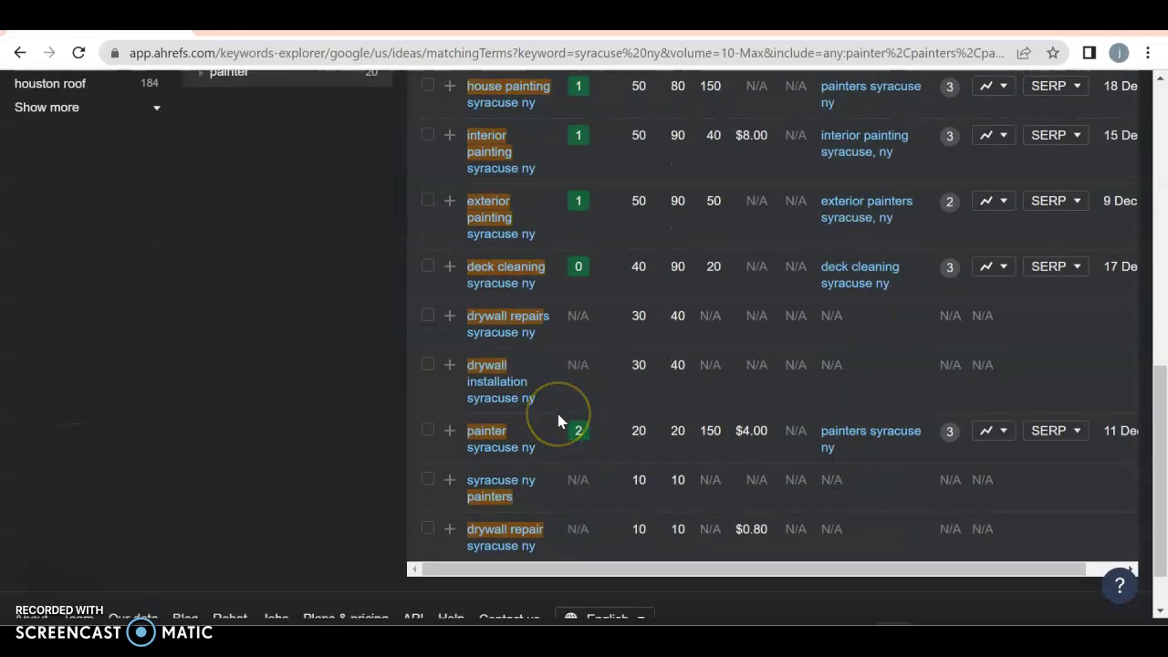
scroll(567, 399, "up", 10)
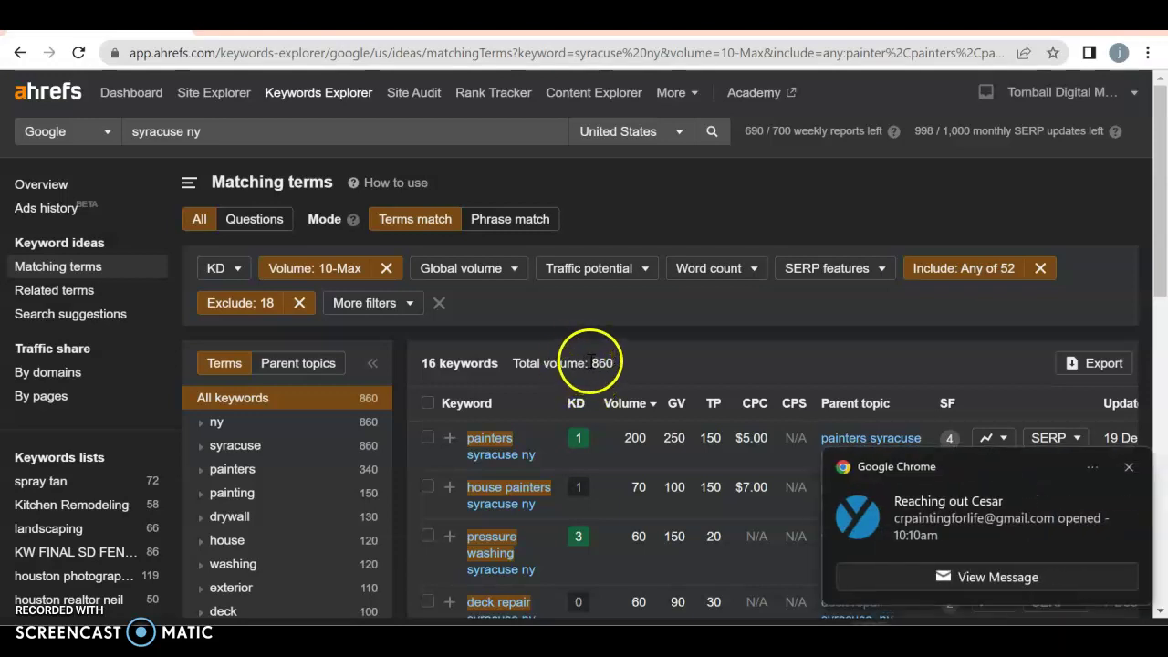
left_click(1129, 468)
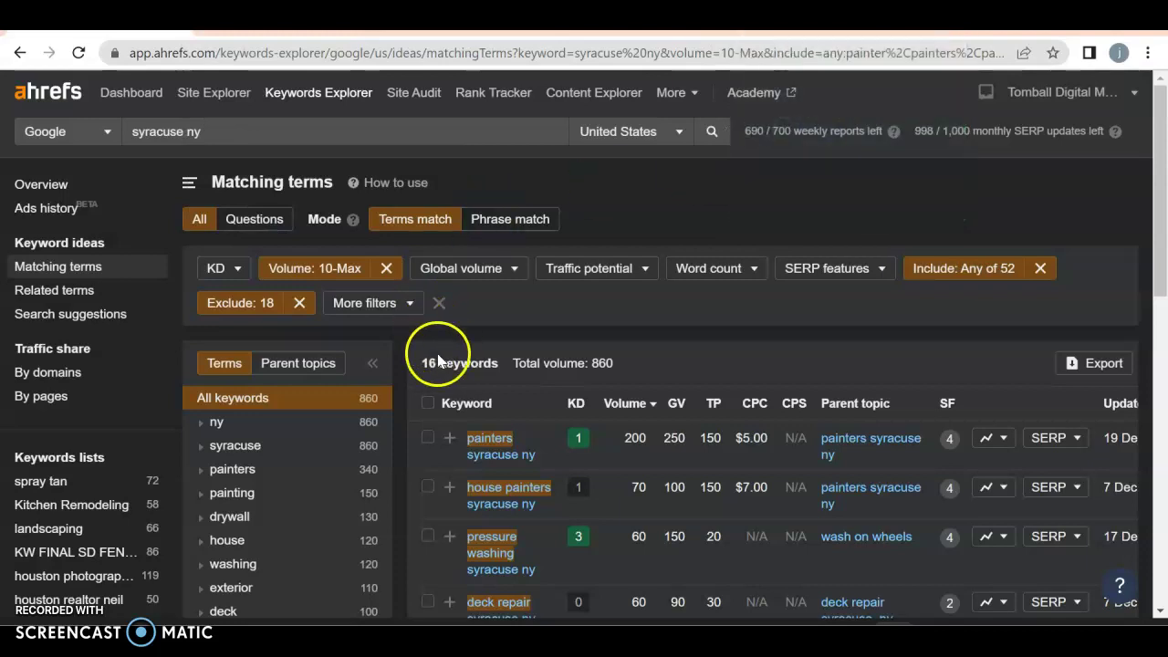
left_click(467, 33)
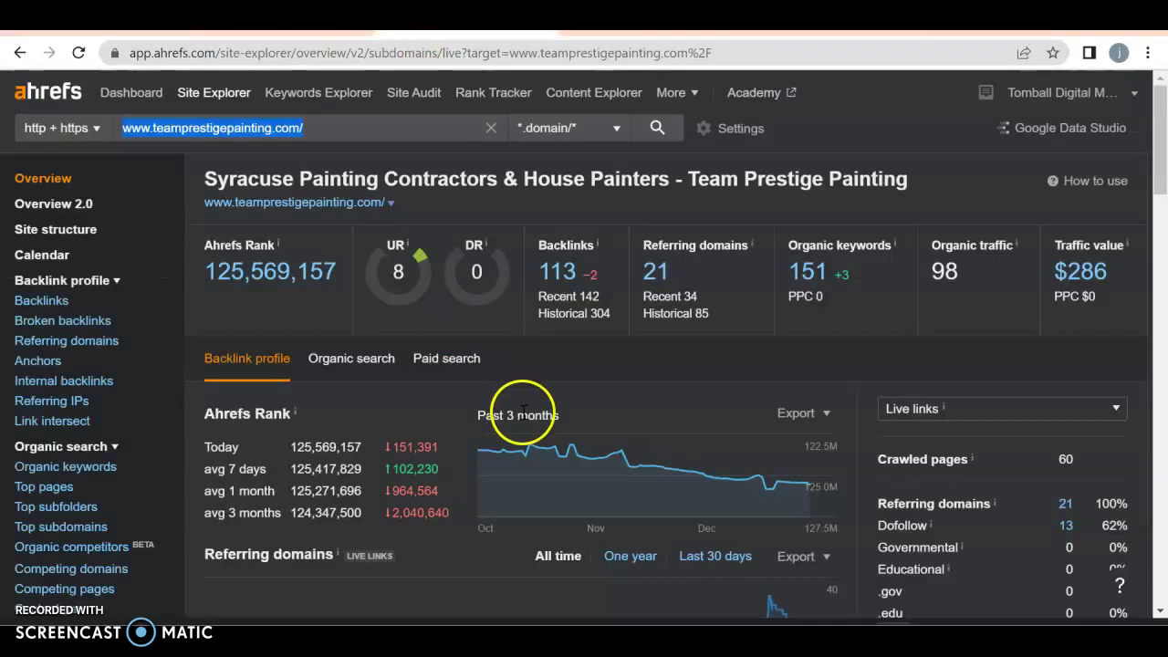